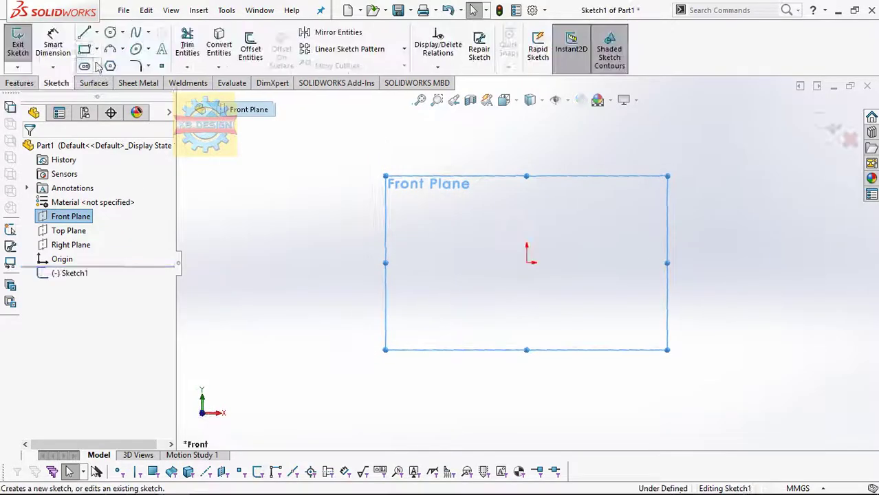
# Step: Draw a corner rectangle and centerlines from its left-edge midpoint to the origin and up to the top edge
pyautogui.click(84, 49)
pyautogui.click(414, 275)
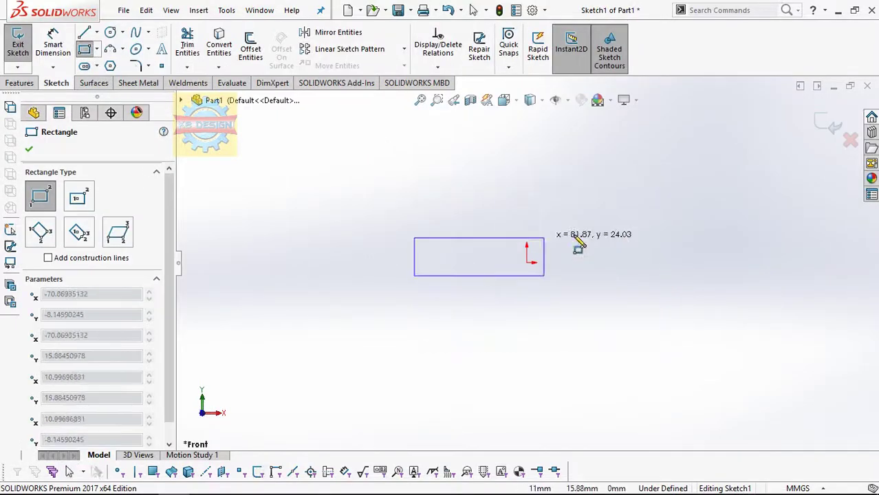
pyautogui.click(711, 225)
pyautogui.click(96, 32)
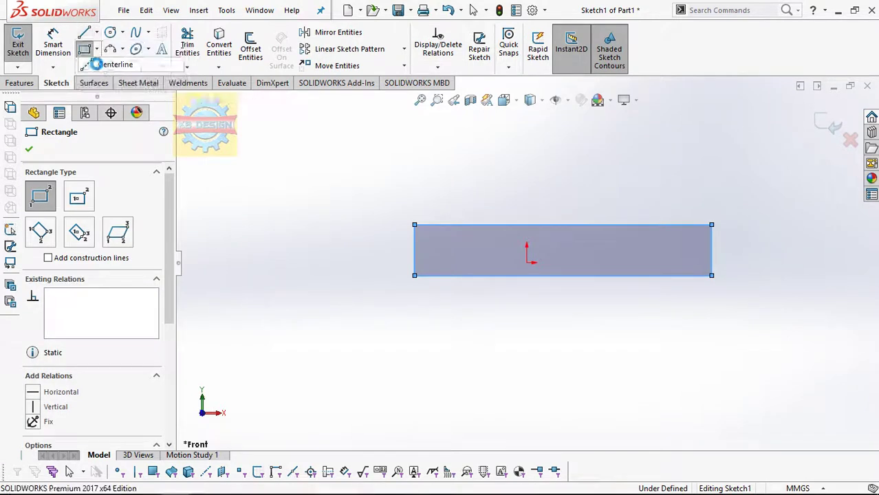
pyautogui.click(115, 64)
pyautogui.click(414, 251)
pyautogui.click(527, 261)
pyautogui.click(562, 225)
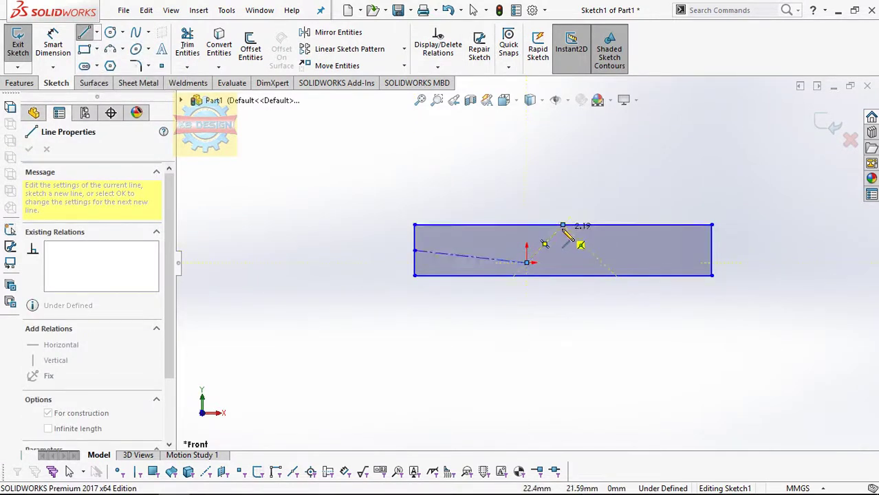
pyautogui.press('Escape')
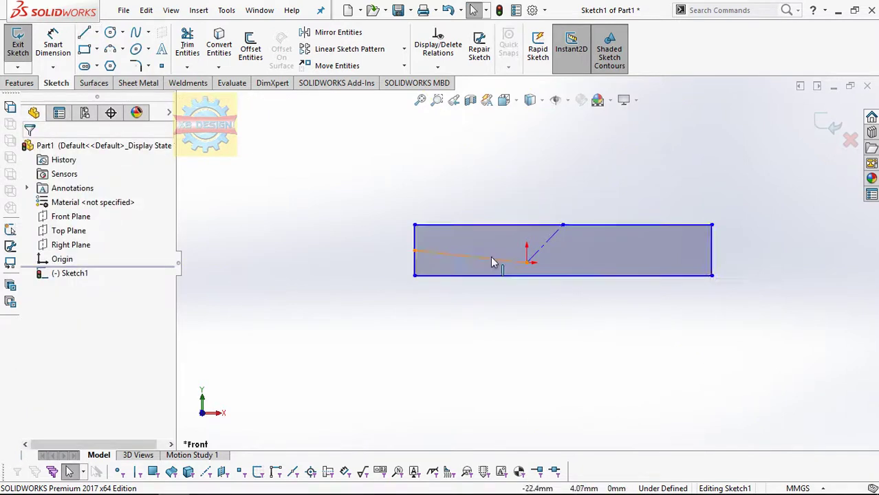
# Step: Constrain the first centerline Horizontal and the second centerline Vertical
pyautogui.click(470, 256)
pyautogui.click(32, 284)
pyautogui.click(555, 252)
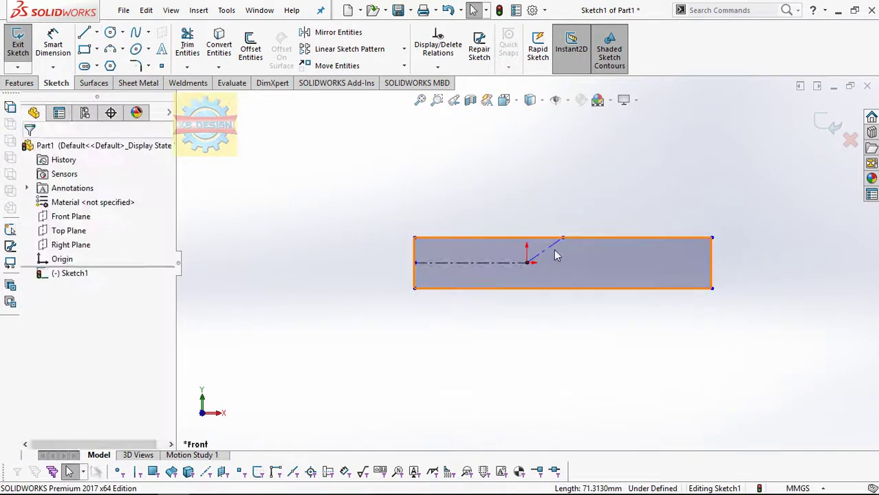
pyautogui.click(559, 241)
pyautogui.click(32, 301)
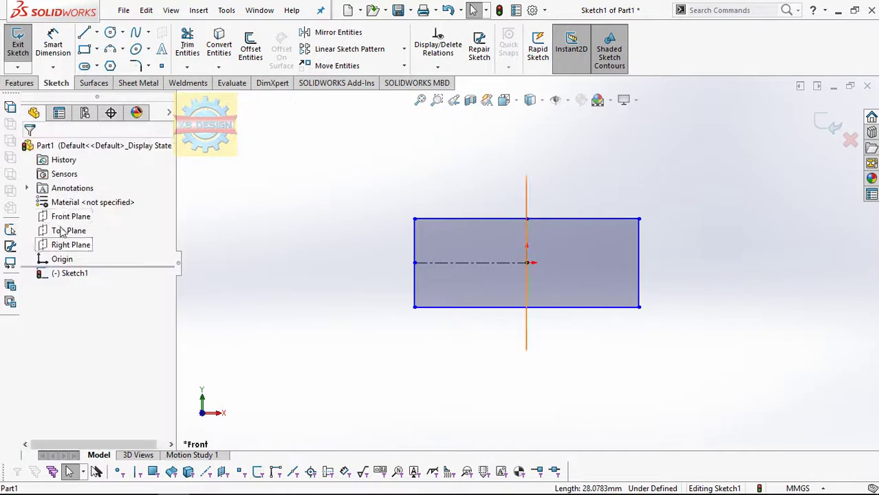
pyautogui.click(53, 45)
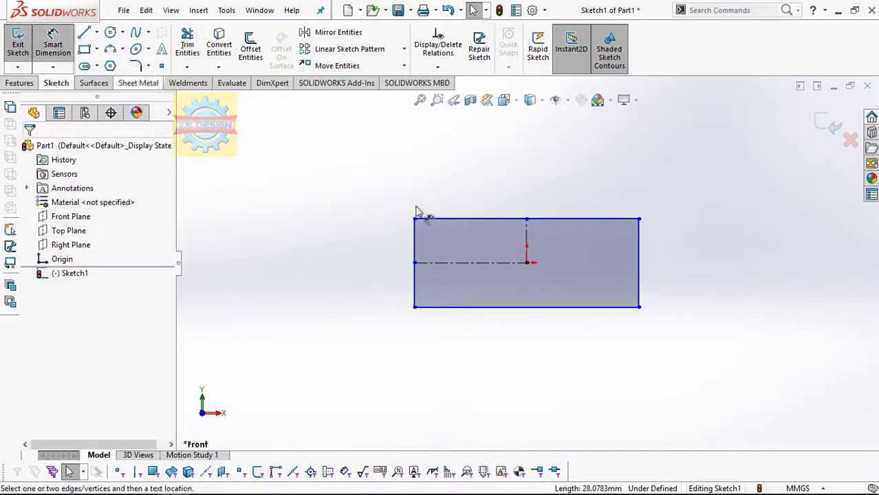
# Step: Dimension the rectangle's bottom edge to 806 mm and its right edge to 25 mm
pyautogui.click(544, 308)
pyautogui.click(540, 342)
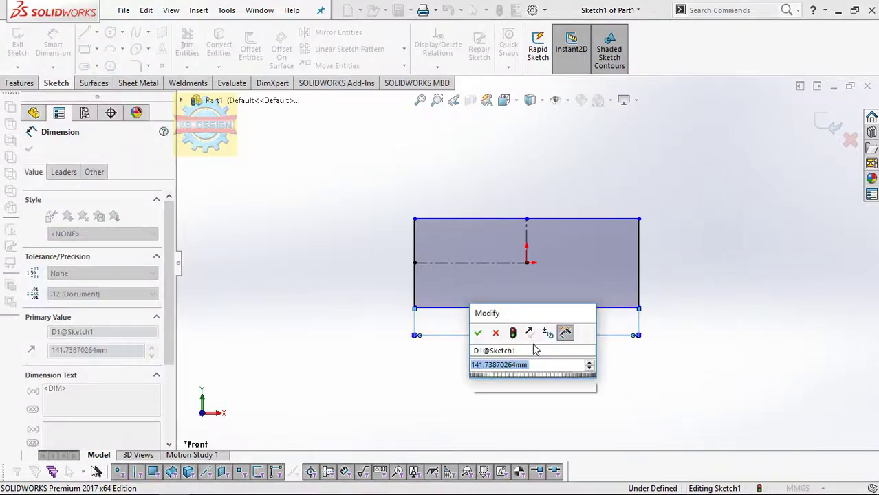
pyautogui.write('80')
pyautogui.press('Return')
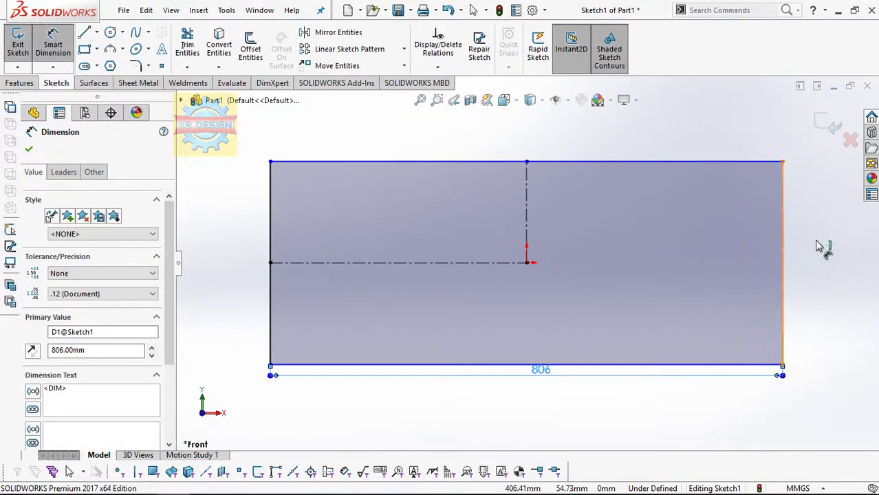
pyautogui.click(819, 246)
pyautogui.write('25')
pyautogui.press('Return')
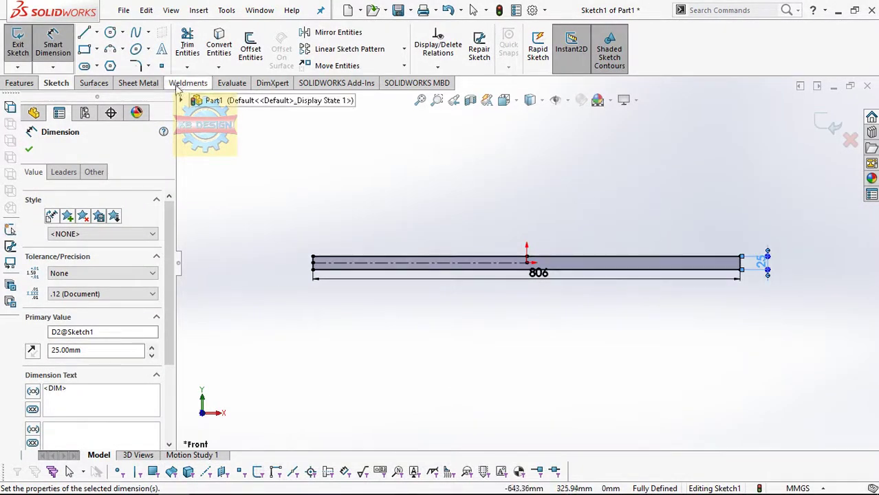
# Step: Draw a second rectangle above the long bar and give it a 25 mm height
pyautogui.click(84, 49)
pyautogui.click(386, 152)
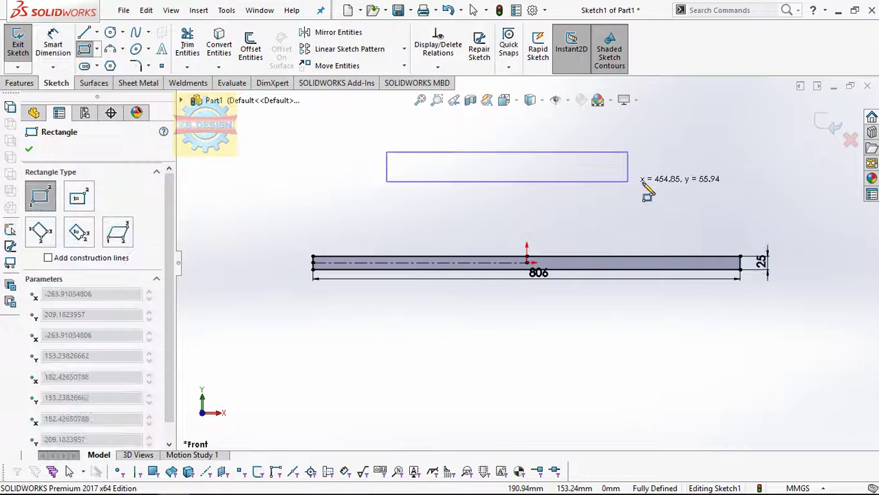
pyautogui.click(712, 173)
pyautogui.press('Escape')
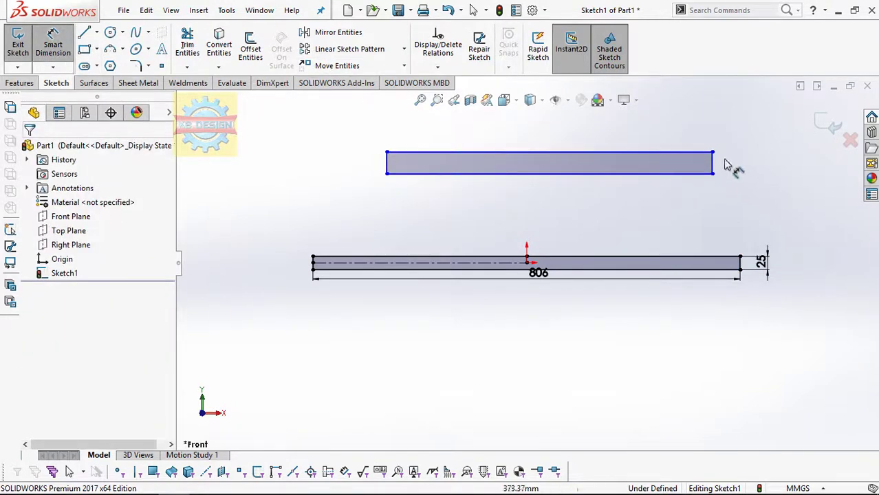
pyautogui.click(715, 166)
pyautogui.click(740, 172)
pyautogui.write('25')
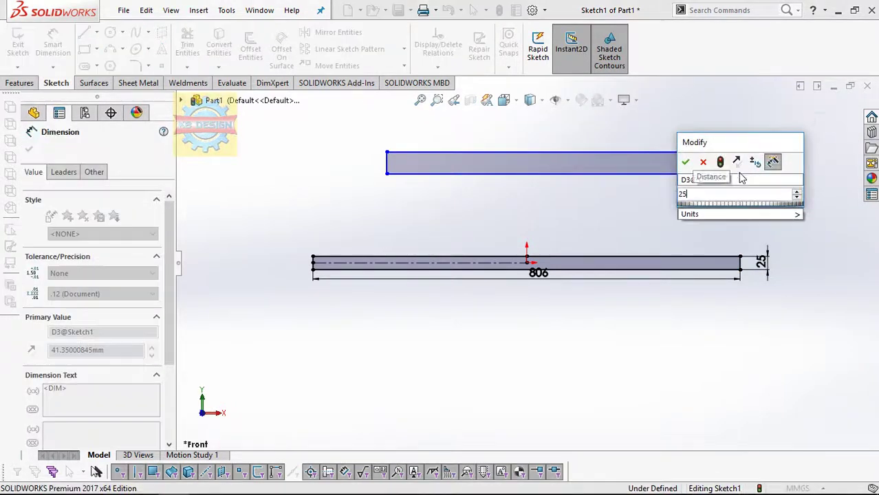
pyautogui.press('Return')
# Step: Add a vertical centerline from the upper bar's bottom midpoint to the origin
pyautogui.scroll(1, 726, 173)
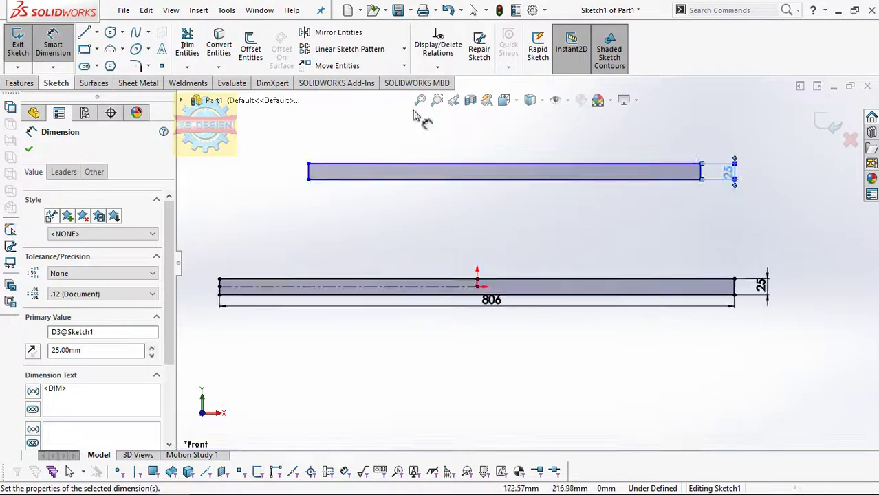
pyautogui.click(97, 32)
pyautogui.click(114, 62)
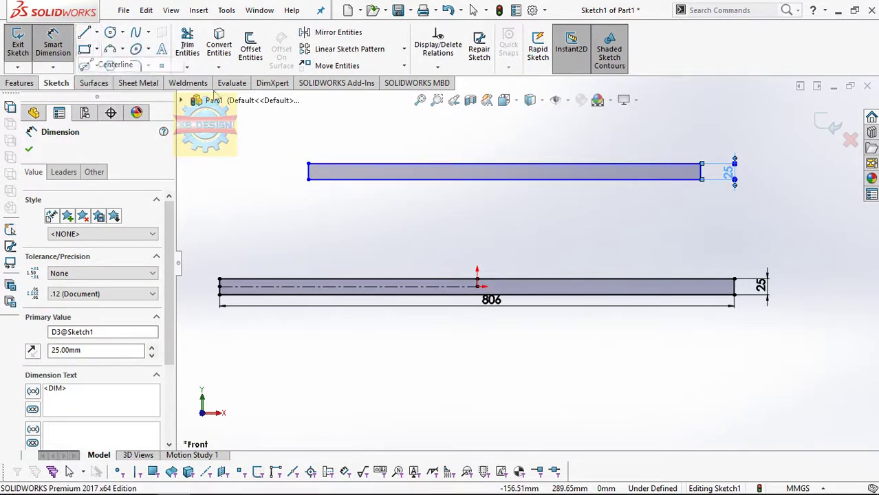
pyautogui.click(504, 179)
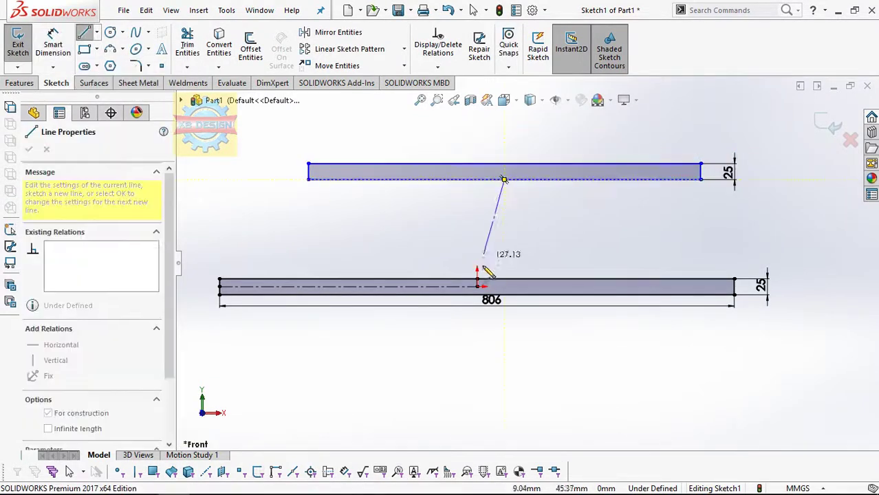
pyautogui.click(480, 281)
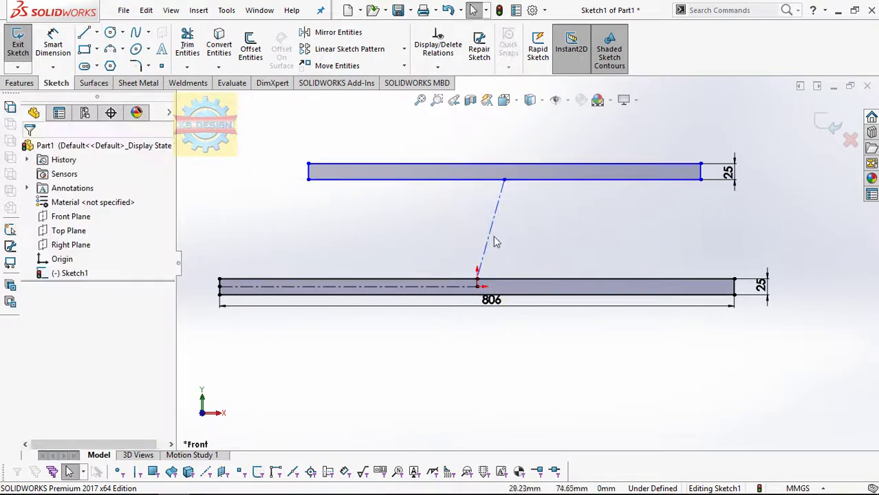
pyautogui.click(59, 300)
pyautogui.press('Escape')
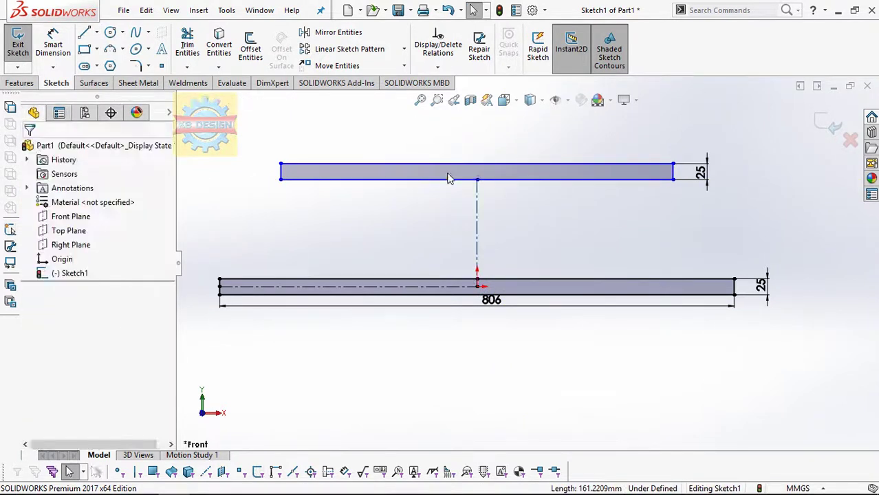
# Step: Dimension the upper bar's width to 500 mm
pyautogui.click(53, 44)
pyautogui.click(524, 168)
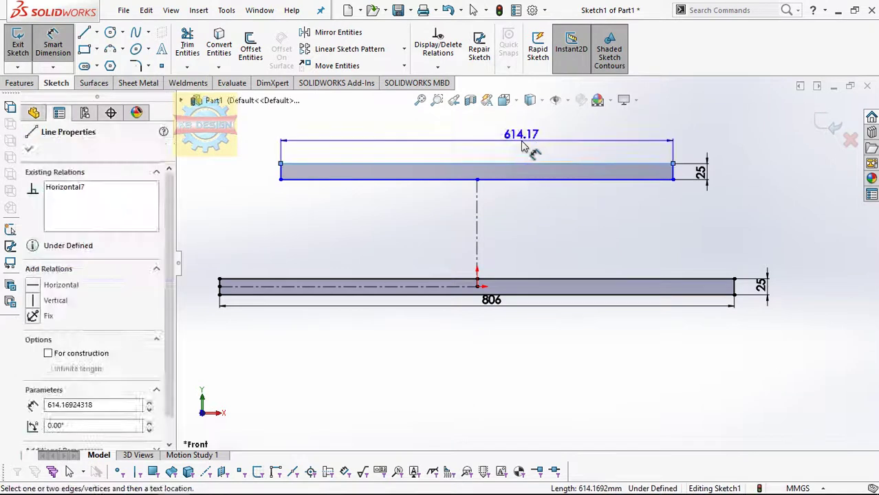
pyautogui.click(524, 146)
pyautogui.write('5')
pyautogui.press('Return')
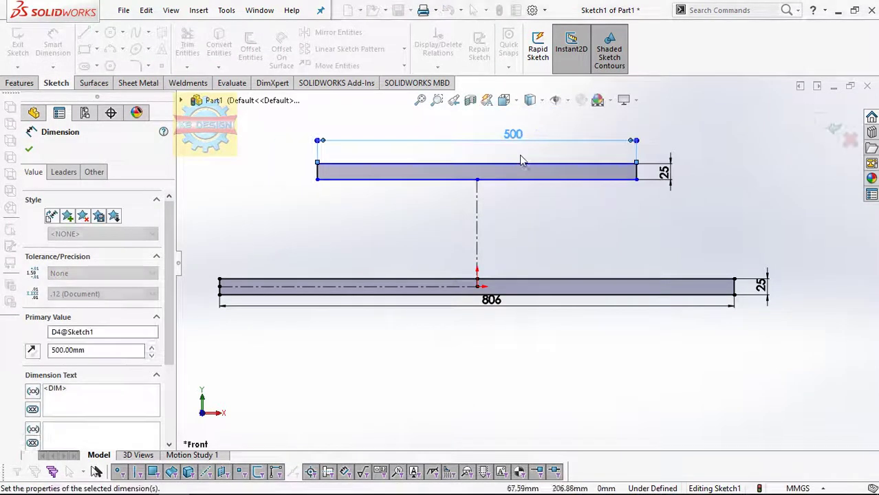
# Step: Mirror the upper bar about the horizontal centerline to create the matching lower bar
pyautogui.click(337, 32)
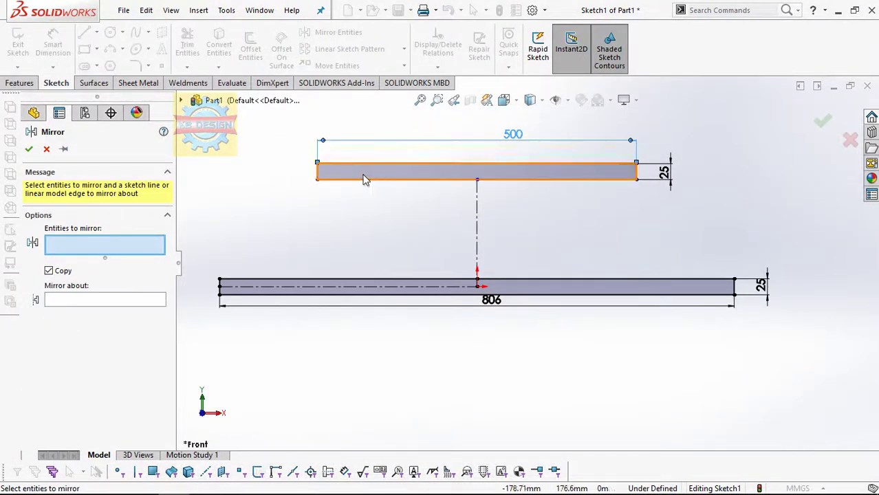
pyautogui.click(363, 172)
pyautogui.click(133, 332)
pyautogui.click(259, 289)
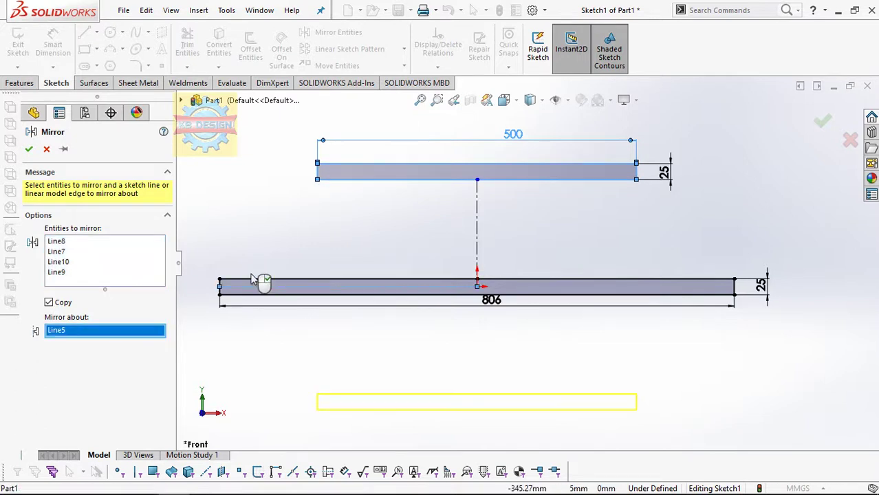
pyautogui.click(30, 150)
pyautogui.click(19, 82)
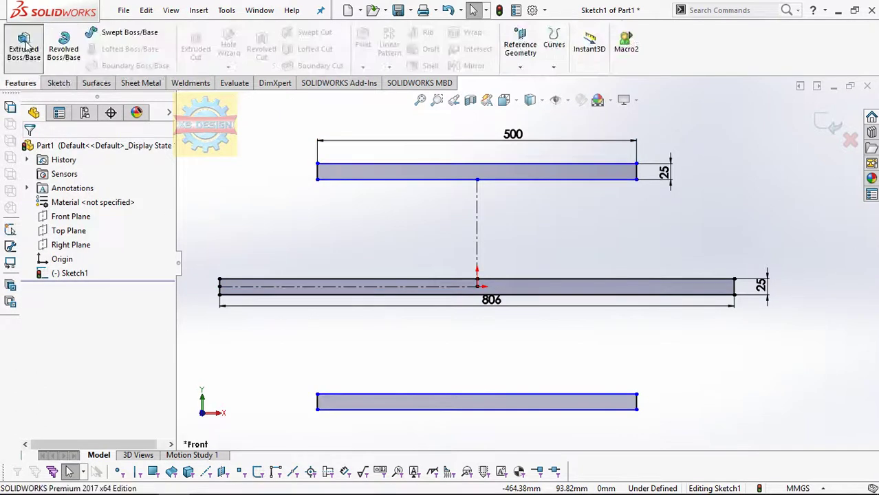
# Step: Extrude the three rectangles 105 mm with a Mid Plane end condition
pyautogui.click(24, 47)
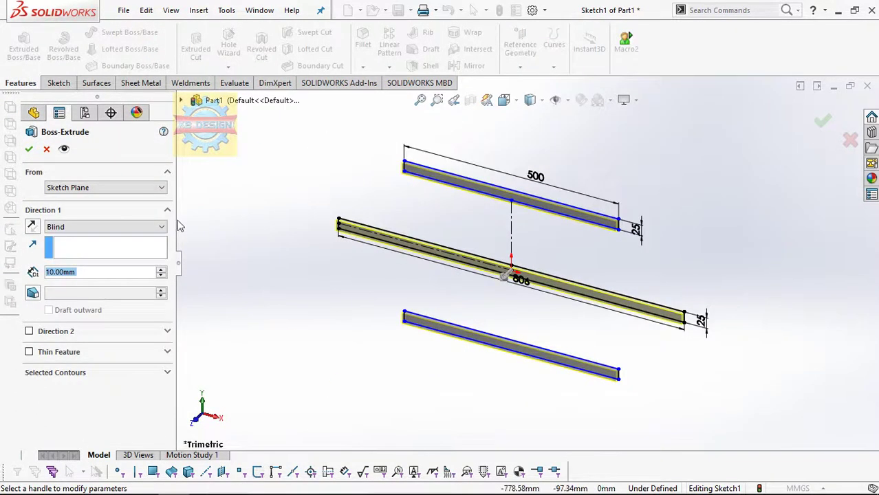
pyautogui.write('105')
pyautogui.press('Return')
pyautogui.click(48, 231)
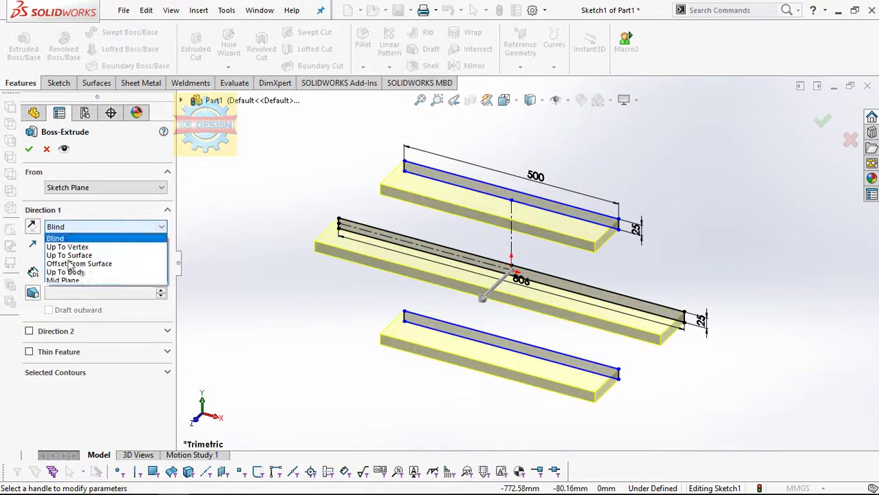
pyautogui.click(66, 282)
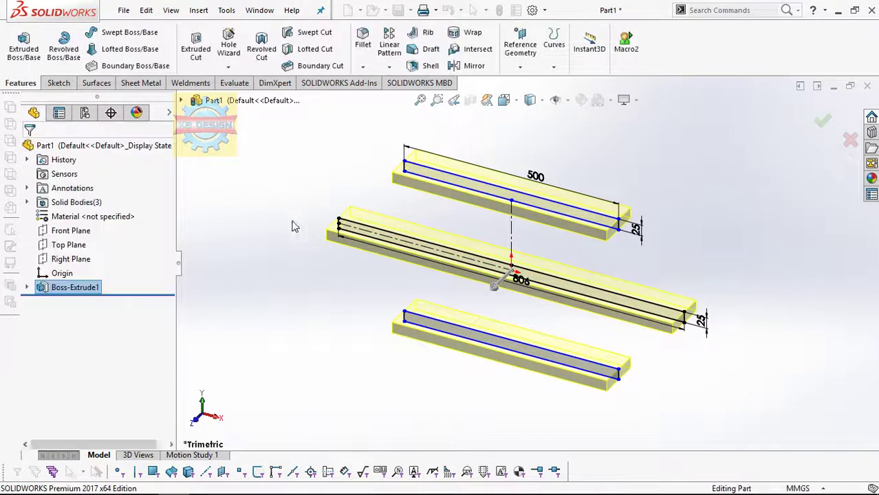
pyautogui.moveTo(444, 275)
pyautogui.mouseDown(button='middle')
pyautogui.moveTo(563, 250)
pyautogui.moveTo(464, 315)
pyautogui.moveTo(481, 335)
pyautogui.mouseUp(button='middle')
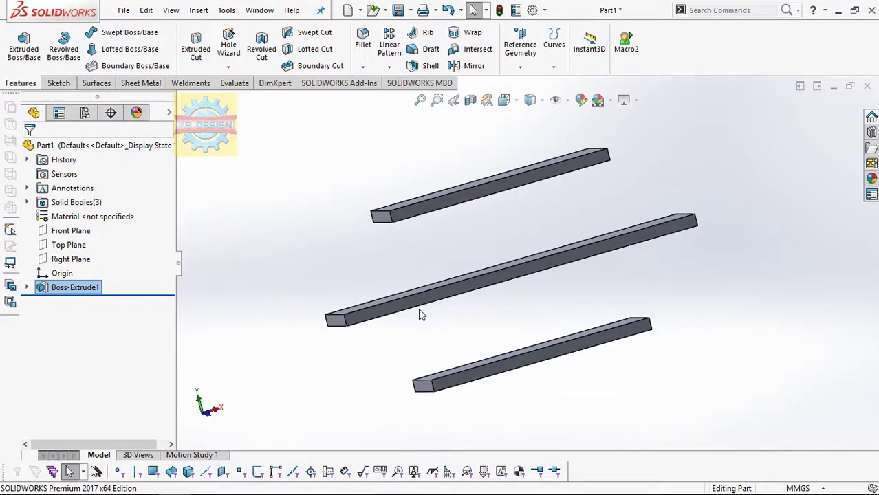
# Step: Create Plane1 at a 10 mm offset from the middle bar's face and sketch on it
pyautogui.click(520, 65)
pyautogui.click(531, 82)
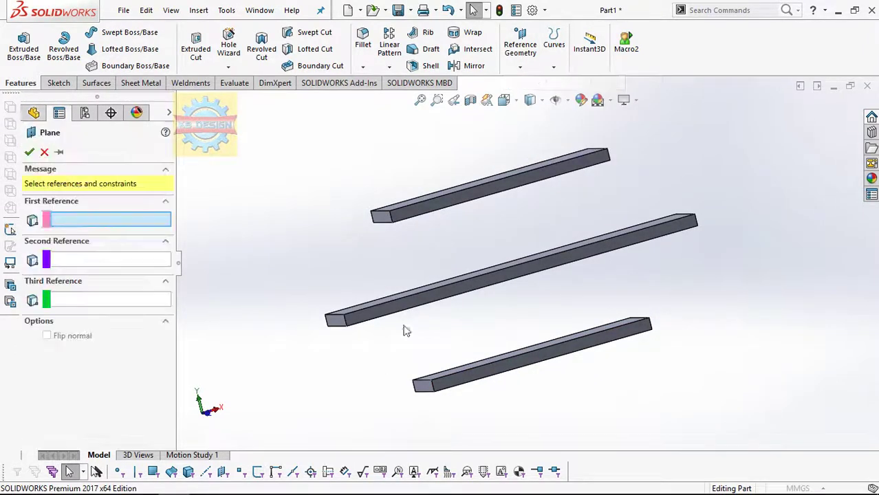
pyautogui.click(372, 314)
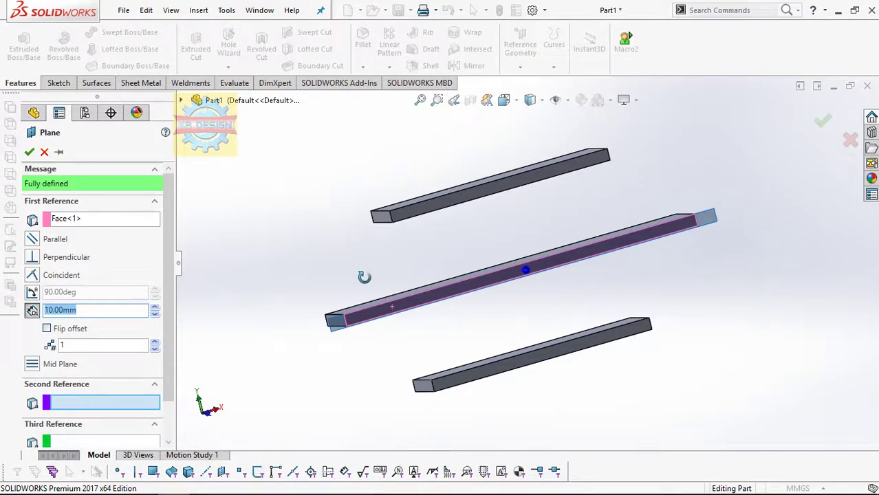
pyautogui.moveTo(364, 277); pyautogui.dragTo(295, 245, button='middle')
pyautogui.click(29, 153)
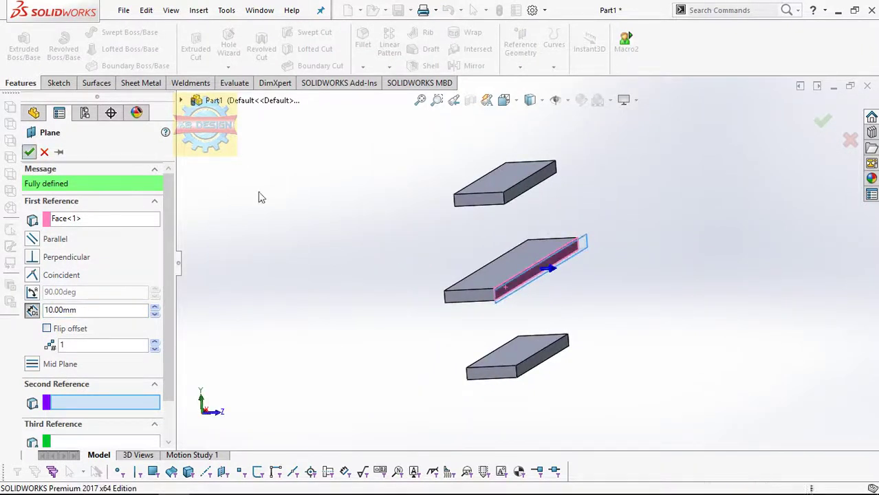
pyautogui.click(58, 83)
pyautogui.click(18, 45)
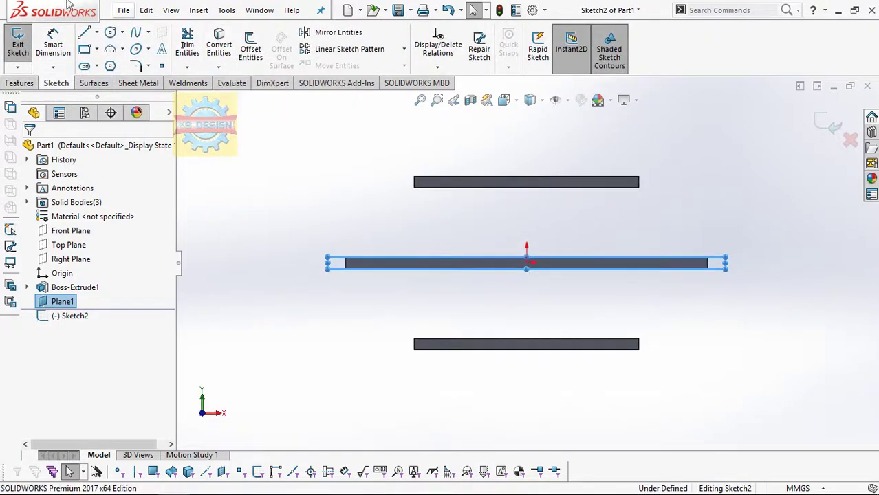
# Step: Draw a vertical centerline from below the middle shelf to above the top shelf
pyautogui.click(97, 33)
pyautogui.click(111, 62)
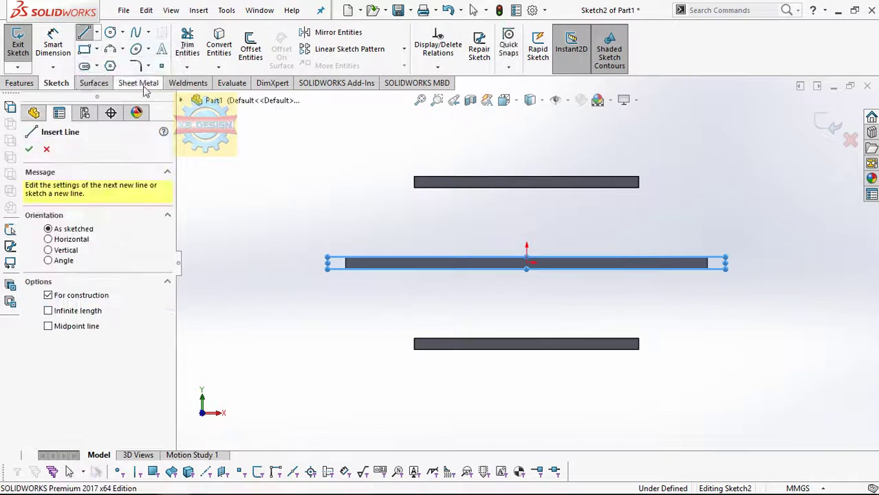
pyautogui.click(527, 290)
pyautogui.click(527, 138)
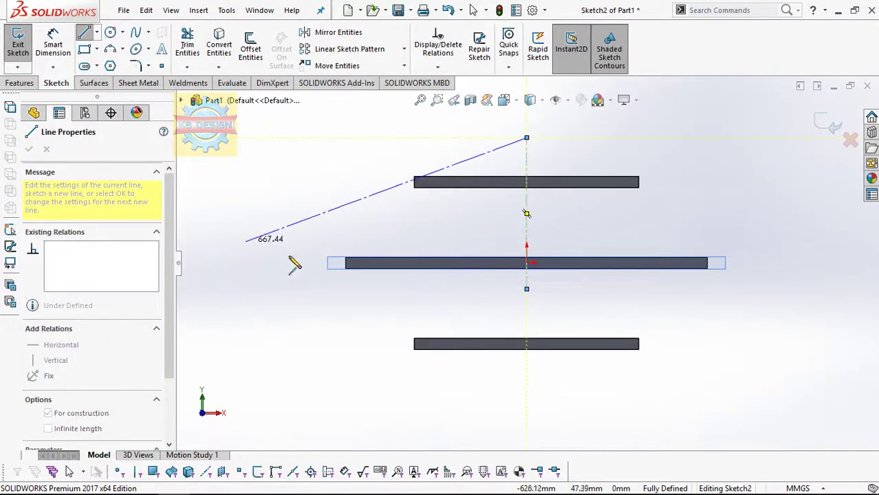
pyautogui.press('Escape')
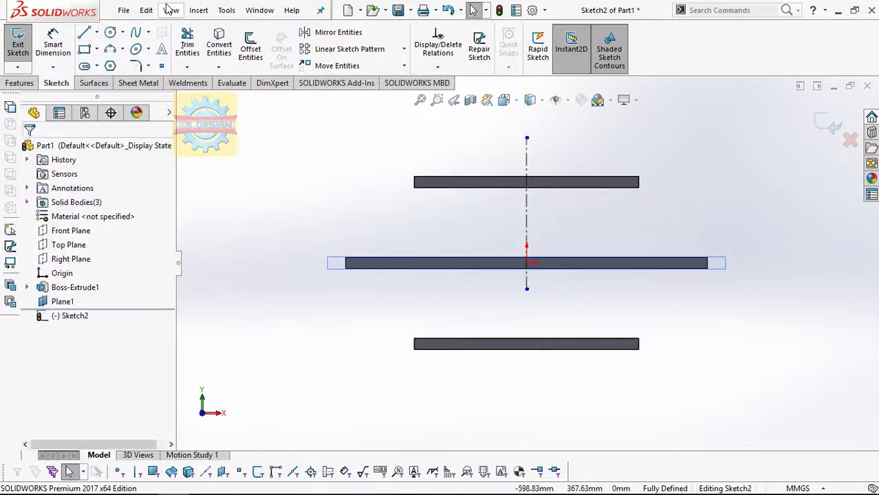
# Step: Draw a horizontal line leftward from the centerline and a slanted line up to its top
pyautogui.click(84, 32)
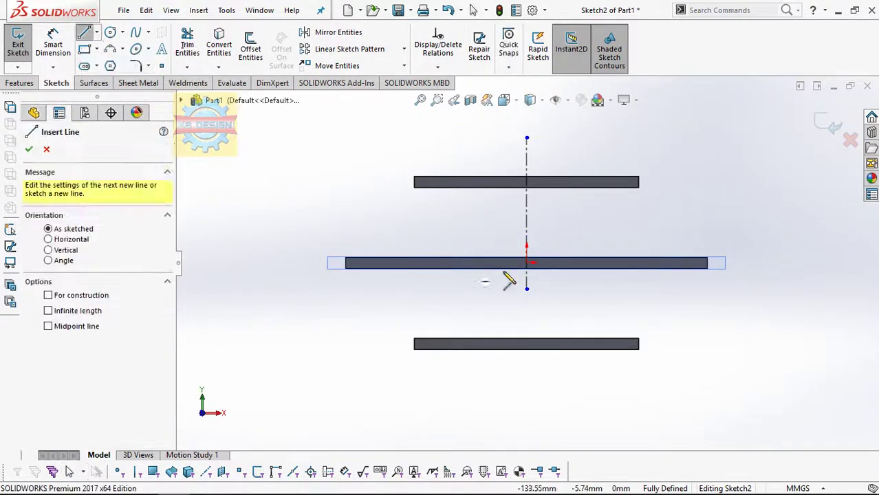
pyautogui.click(527, 276)
pyautogui.click(397, 276)
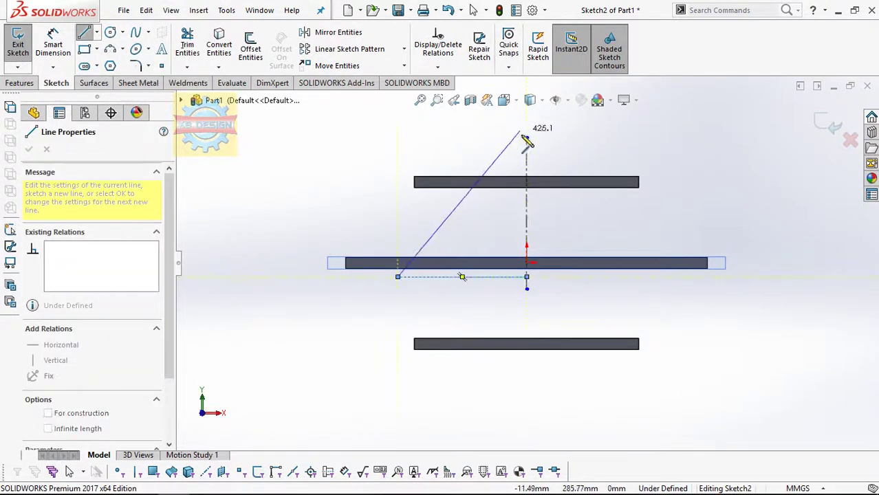
pyautogui.click(527, 139)
pyautogui.press('Escape')
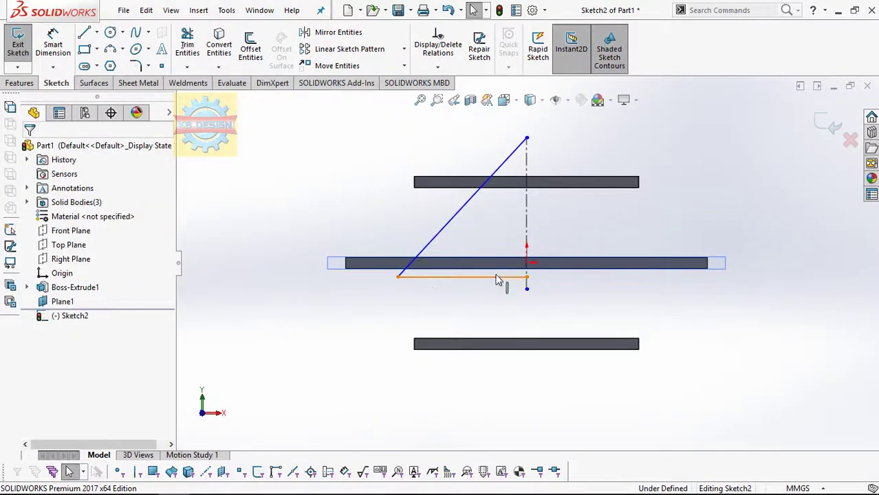
# Step: Make the horizontal line construction geometry and dimension its length as 296
pyautogui.click(499, 277)
pyautogui.click(49, 354)
pyautogui.press('Escape')
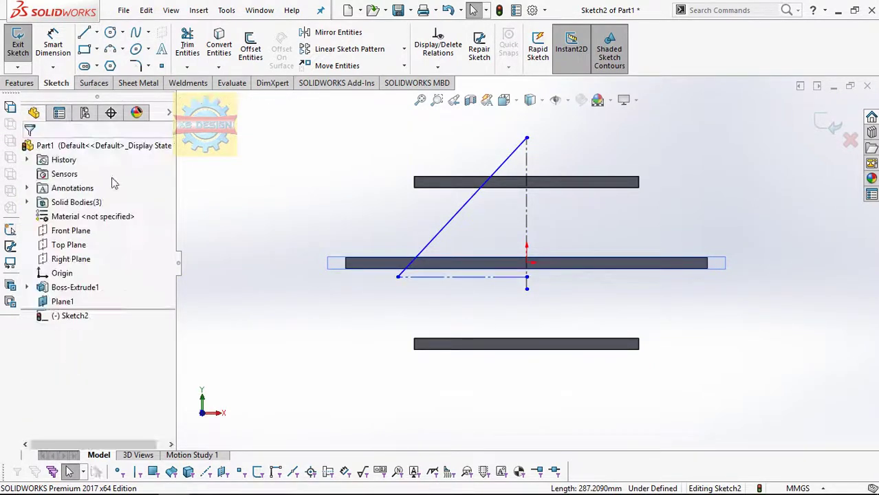
pyautogui.click(67, 43)
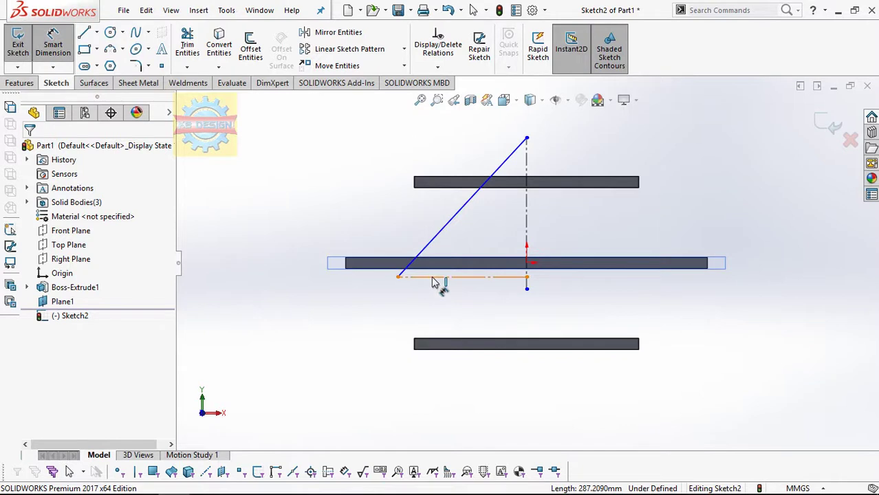
pyautogui.click(432, 306)
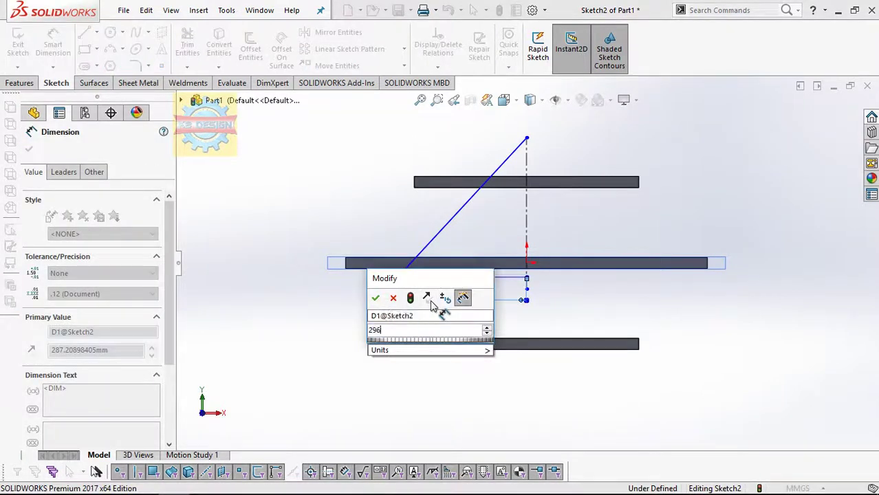
# Step: Confirm the 296 horizontal length and set the slanted line to 573
pyautogui.press('Return')
pyautogui.click(453, 218)
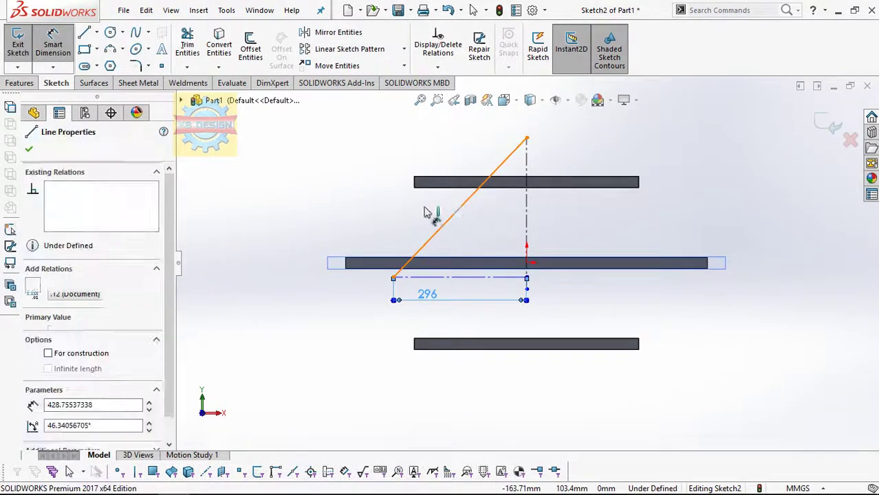
pyautogui.click(418, 150)
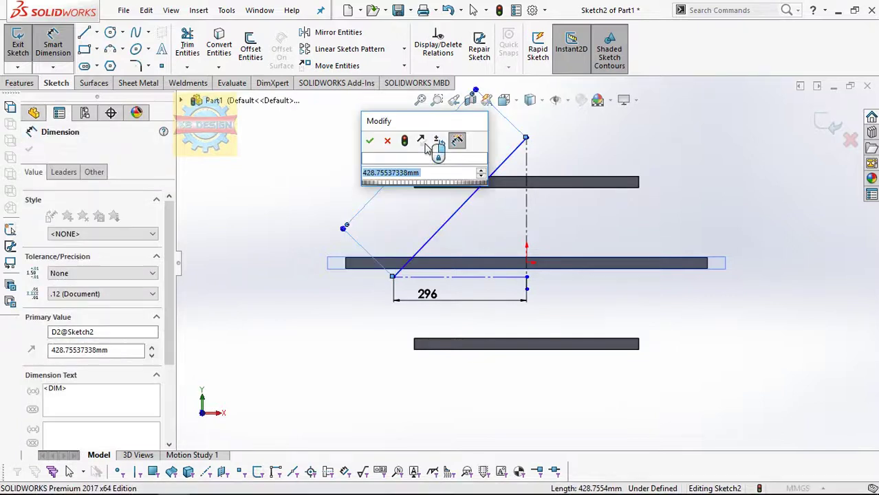
pyautogui.write('573')
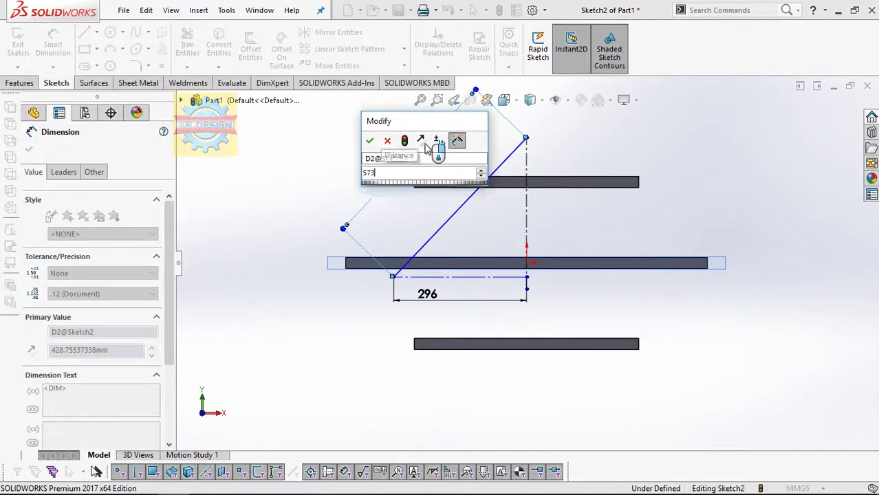
pyautogui.press('Return')
pyautogui.press('z')
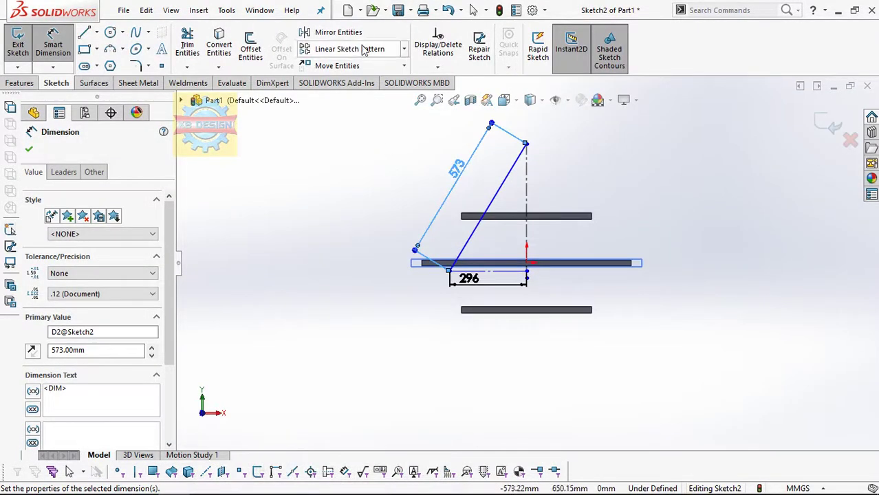
# Step: Mirror the slanted line about the vertical centerline
pyautogui.click(334, 32)
pyautogui.click(482, 230)
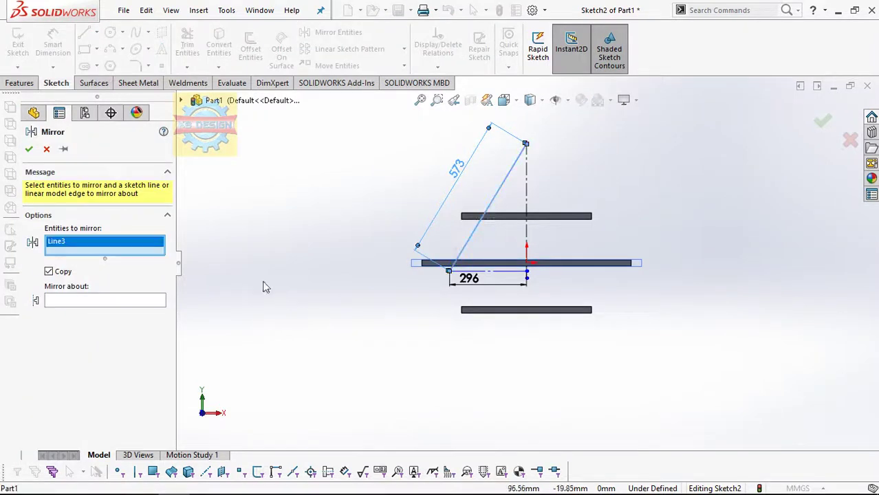
pyautogui.click(165, 302)
pyautogui.click(527, 245)
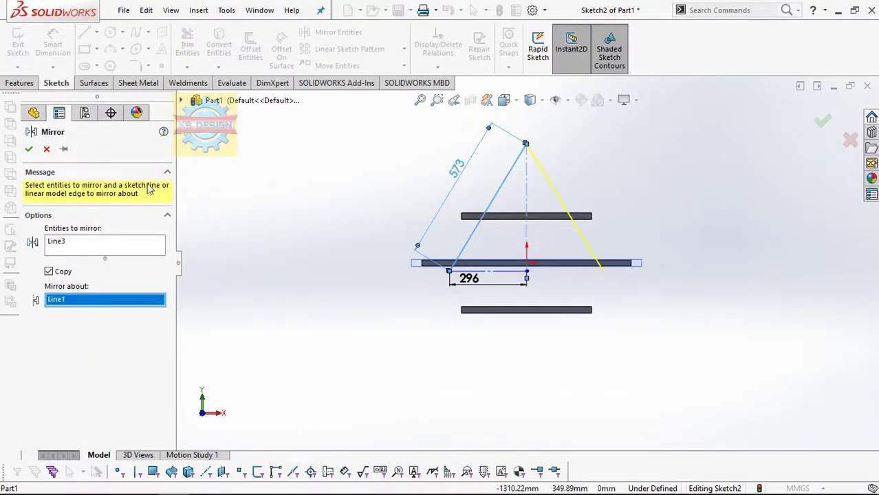
pyautogui.click(28, 150)
# Step: Mirror both slanted lines about the horizontal construction line to close the diamond
pyautogui.click(315, 31)
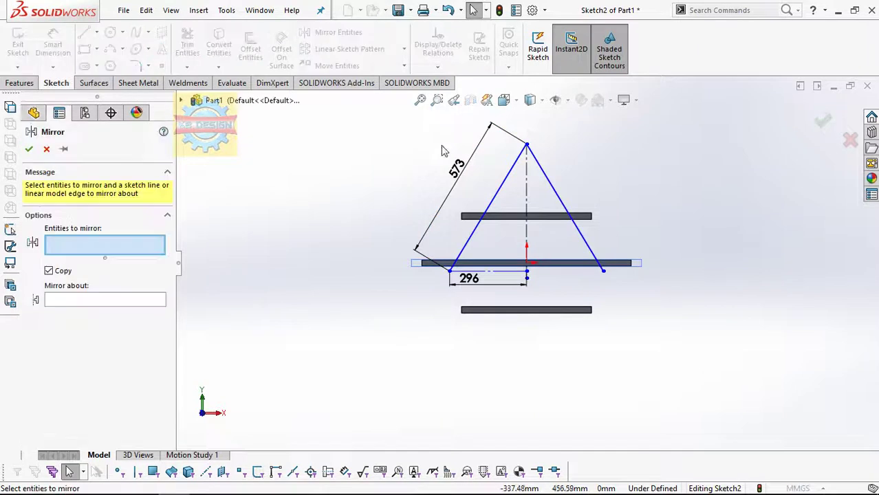
pyautogui.click(503, 192)
pyautogui.click(557, 197)
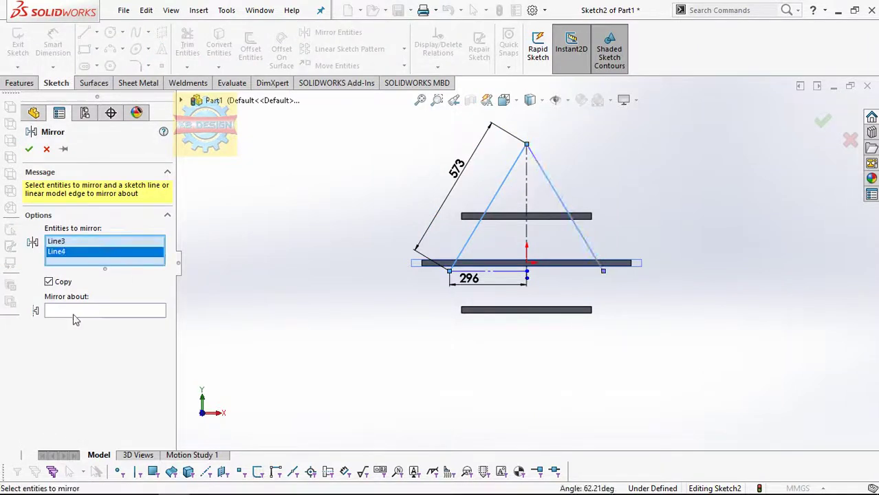
pyautogui.click(134, 314)
pyautogui.click(485, 276)
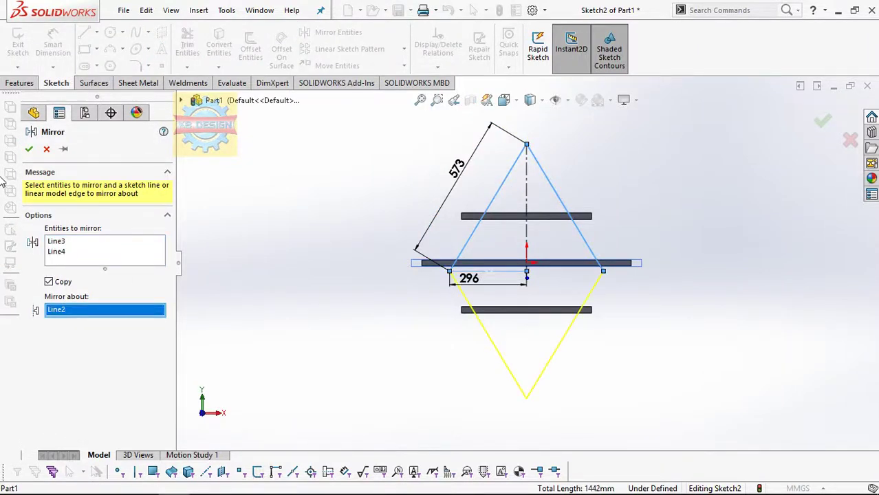
pyautogui.click(29, 150)
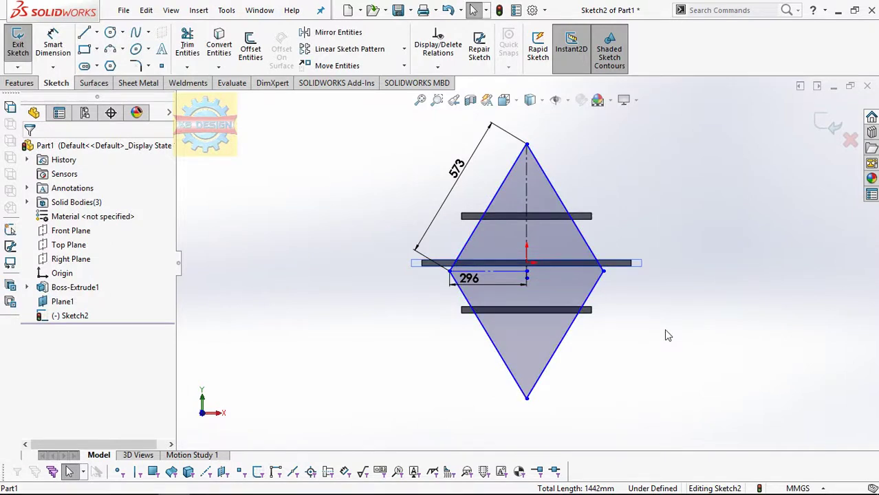
# Step: Abandon a first dimension attempt on the horizontal construction line and hide Plane1
pyautogui.scroll(-2, 664, 394)
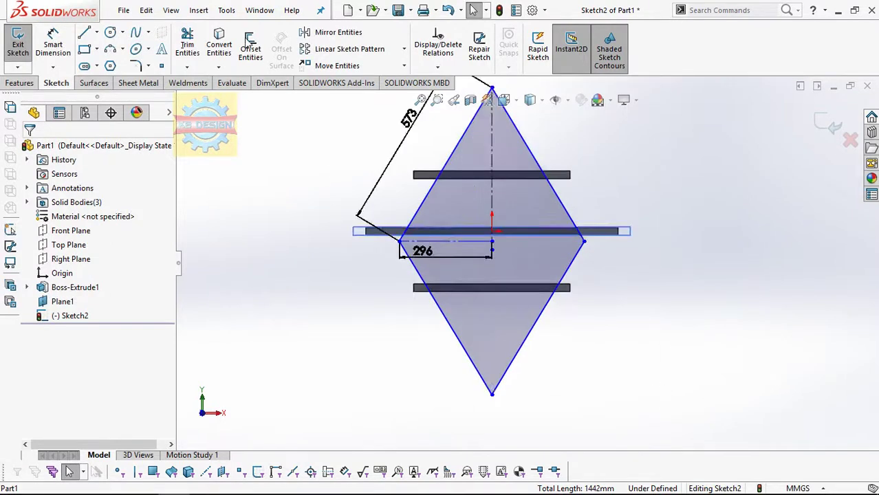
pyautogui.click(97, 32)
pyautogui.click(110, 61)
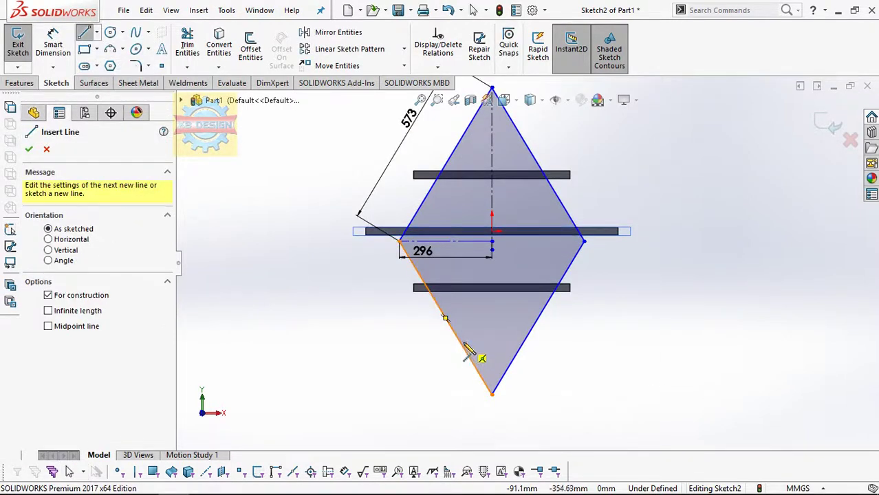
pyautogui.click(58, 41)
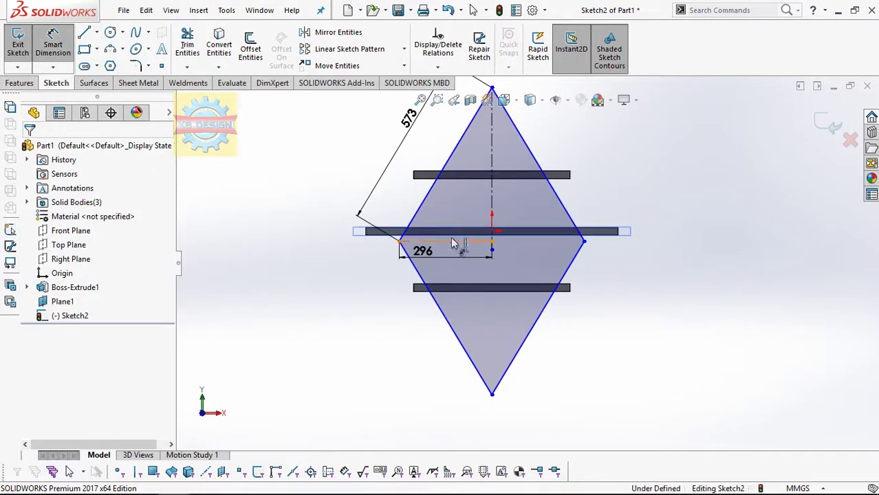
pyautogui.click(453, 242)
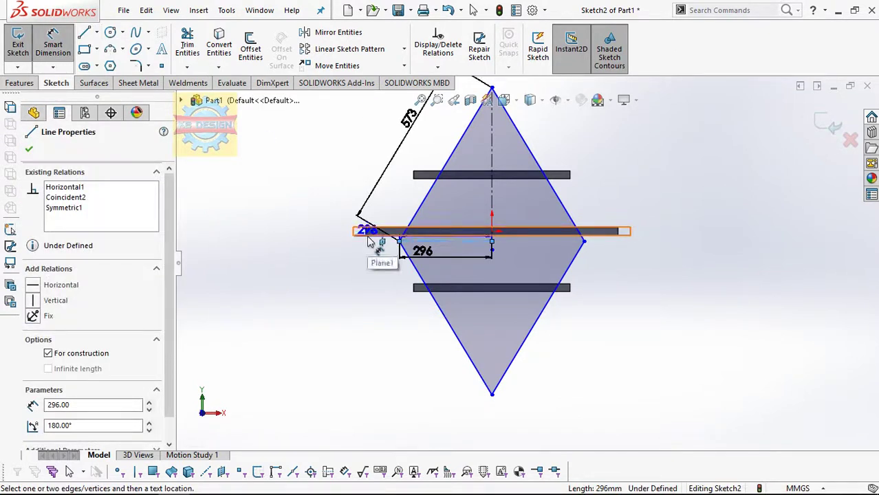
pyautogui.scroll(3, 369, 242)
pyautogui.press('Escape')
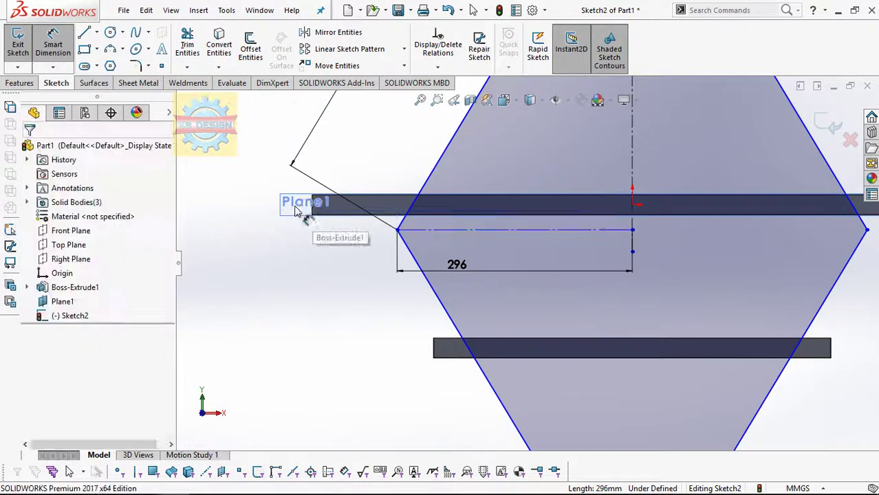
pyautogui.click(296, 210)
pyautogui.rightClick(73, 303)
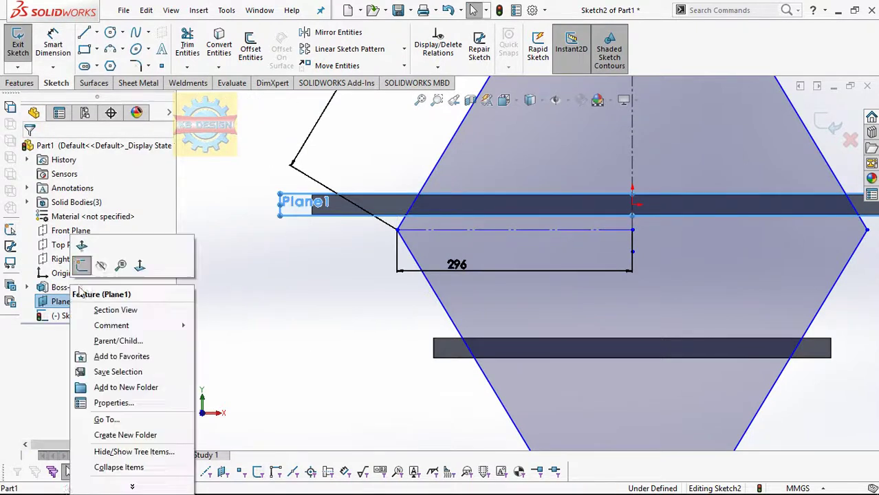
pyautogui.click(100, 265)
# Step: Dimension the horizontal construction line 5 mm from the middle shelf's edge
pyautogui.click(55, 38)
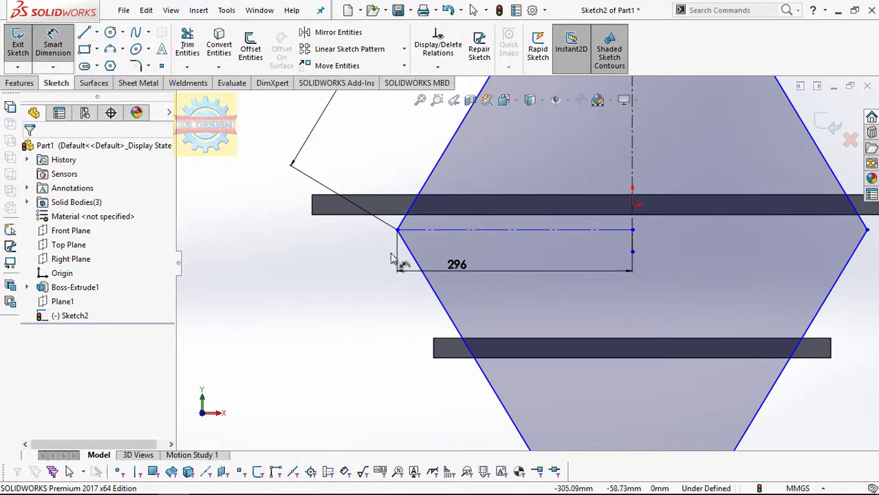
pyautogui.click(424, 232)
pyautogui.click(359, 215)
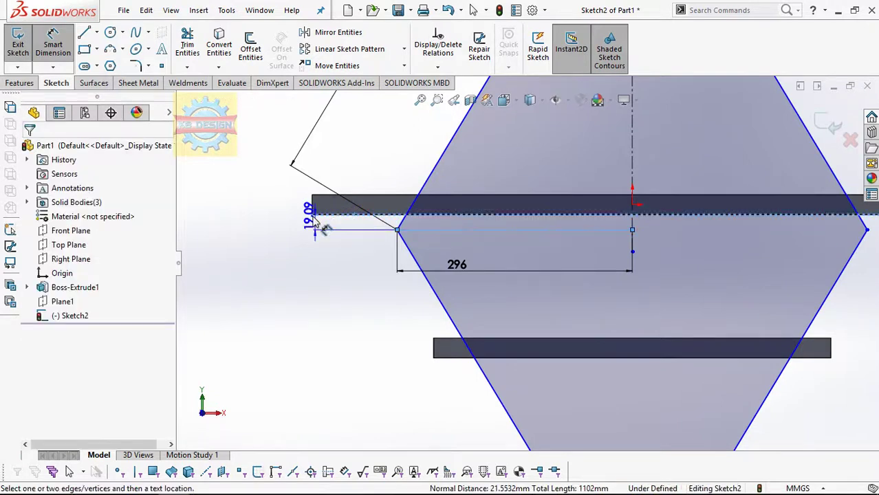
pyautogui.click(296, 229)
pyautogui.write('5')
pyautogui.press('Return')
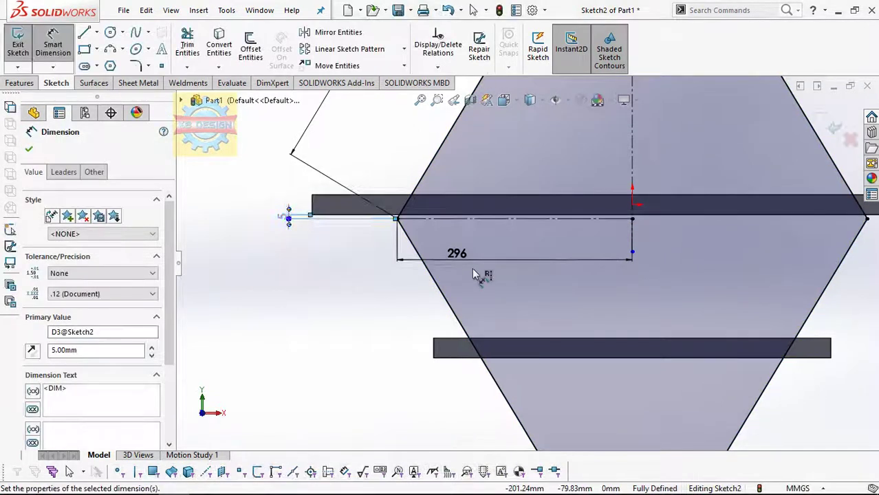
# Step: Cancel a stray centerline and exit the diamond sketch
pyautogui.scroll(3, 526, 295)
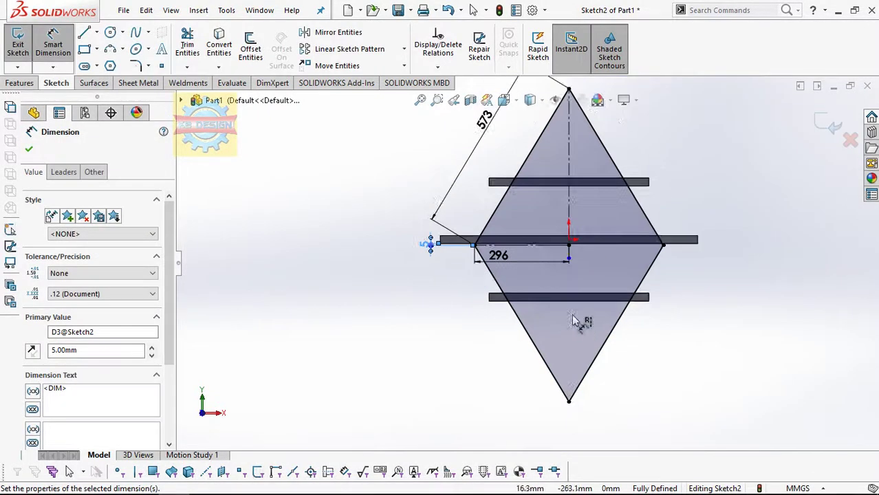
pyautogui.click(96, 32)
pyautogui.click(117, 64)
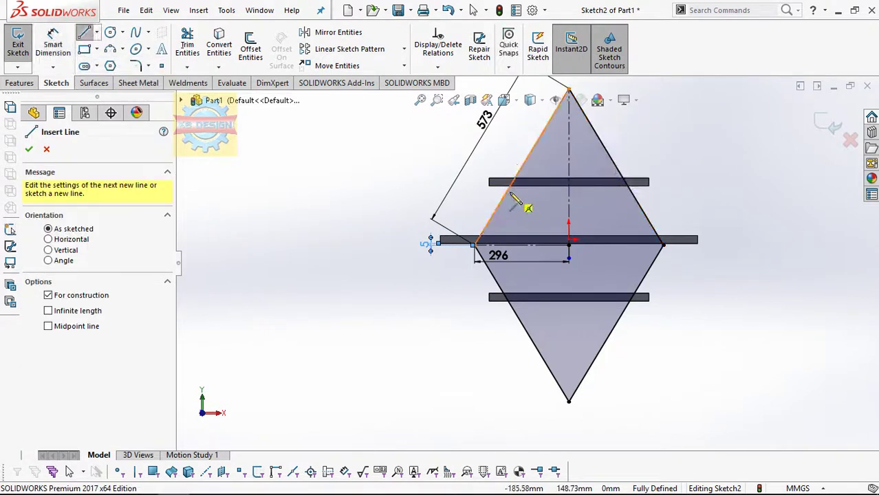
pyautogui.click(536, 204)
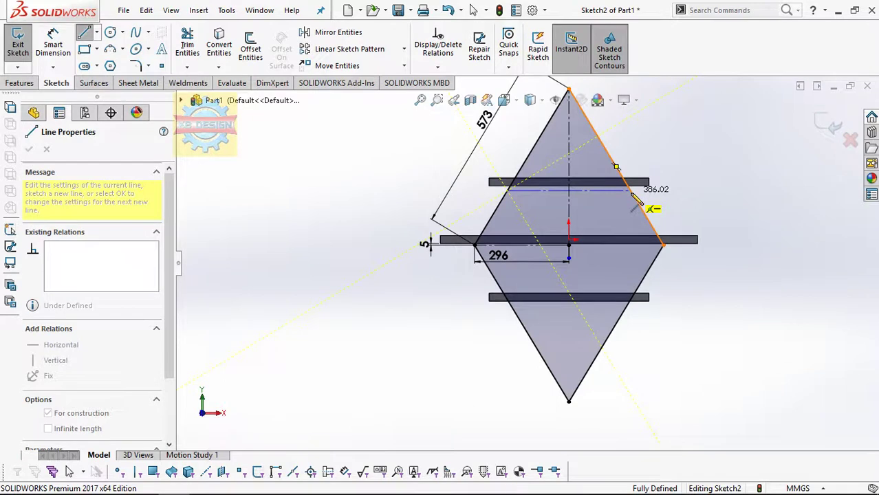
pyautogui.press('Escape')
pyautogui.click(18, 45)
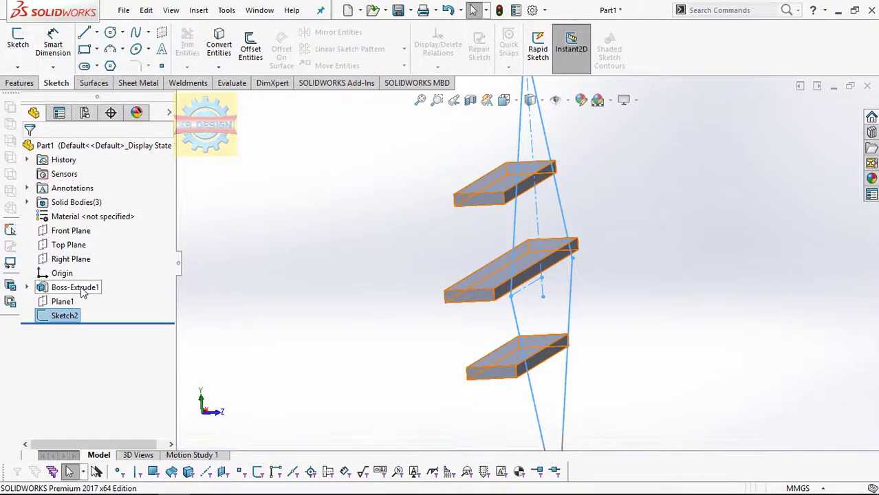
# Step: Edit Sketch1, dimension the middle-to-top shelf spacing as 310 mm, and exit the sketch
pyautogui.click(82, 289)
pyautogui.click(112, 249)
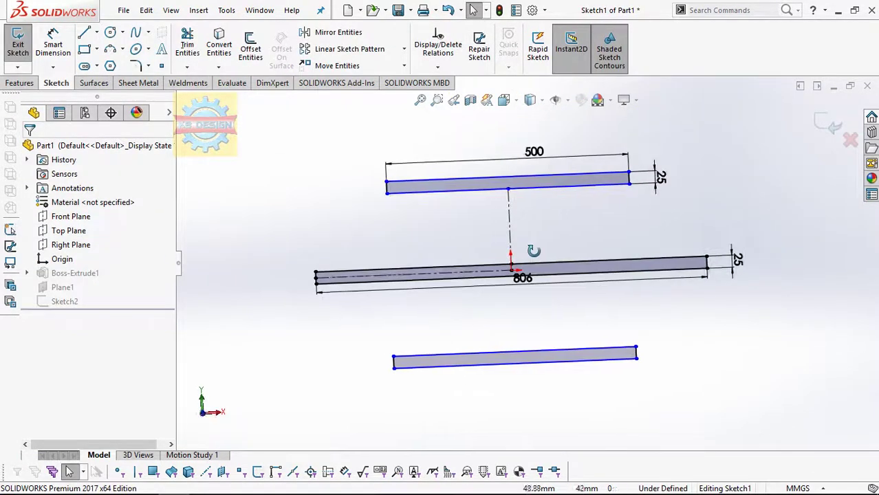
pyautogui.click(434, 267)
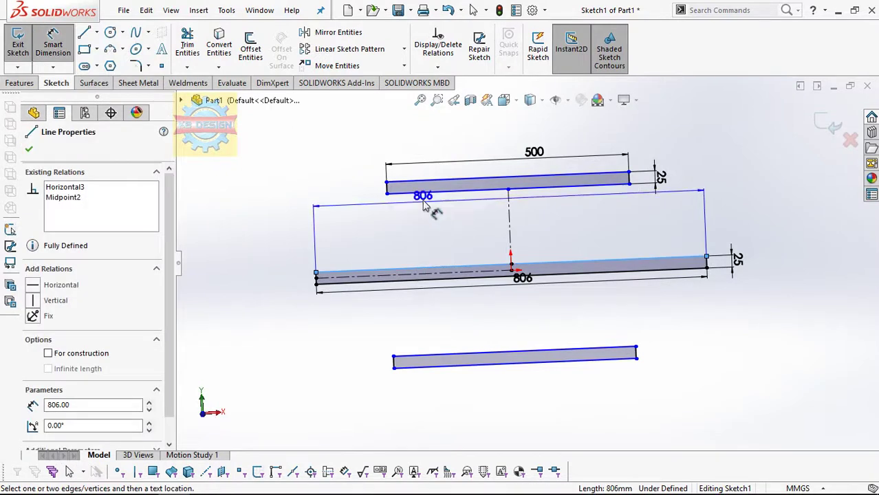
pyautogui.click(423, 191)
pyautogui.click(315, 221)
pyautogui.write('310')
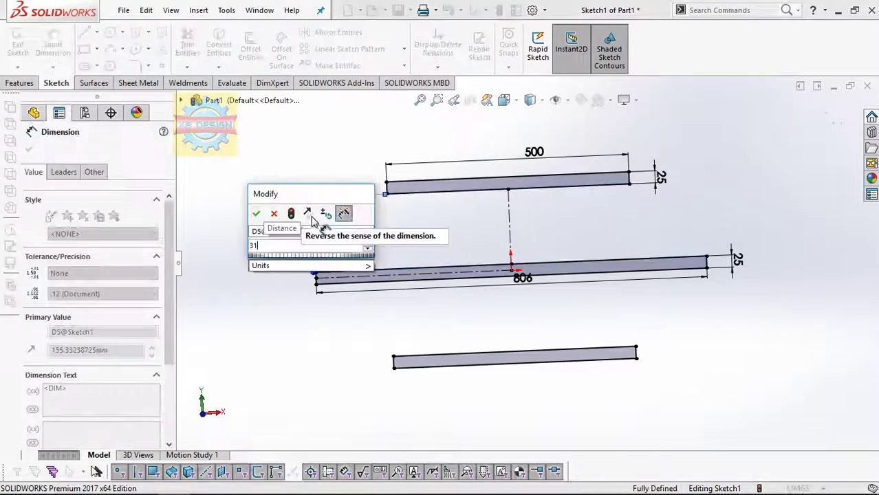
pyautogui.press('Return')
pyautogui.click(18, 43)
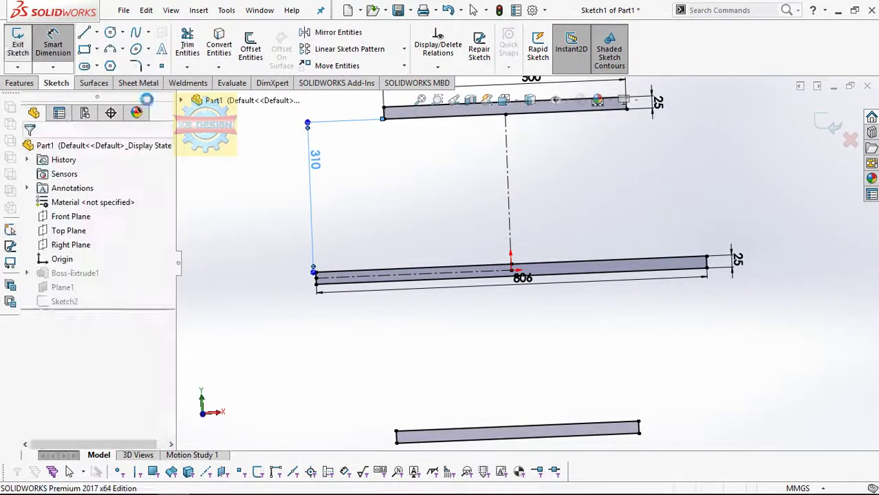
# Step: Open Sketch2 for editing and view it from the Front
pyautogui.click(65, 316)
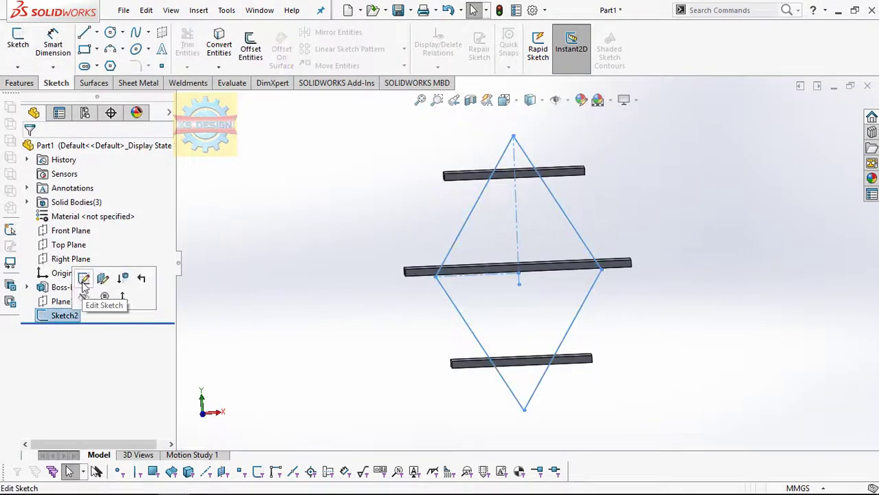
pyautogui.click(88, 278)
pyautogui.press('space')
pyautogui.hotkey('ctrl', '1')
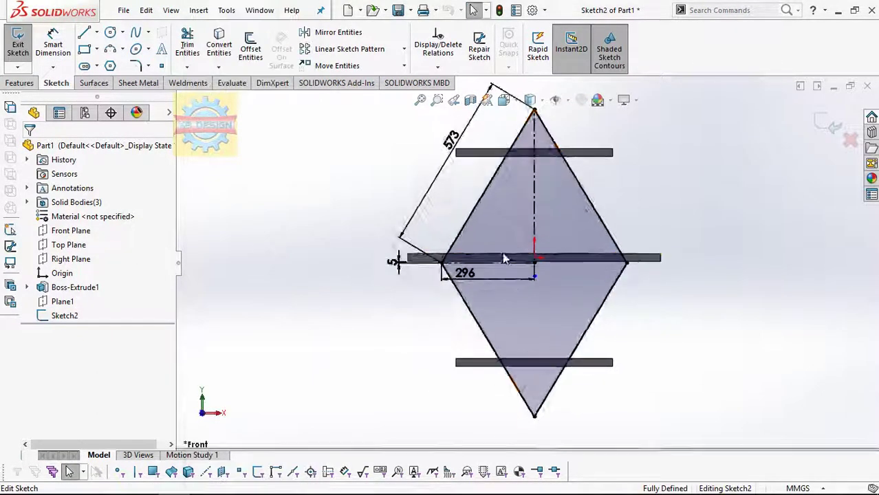
# Step: Draw a centerline across the diamond and dimension it 5 mm from the top shelf
pyautogui.click(97, 32)
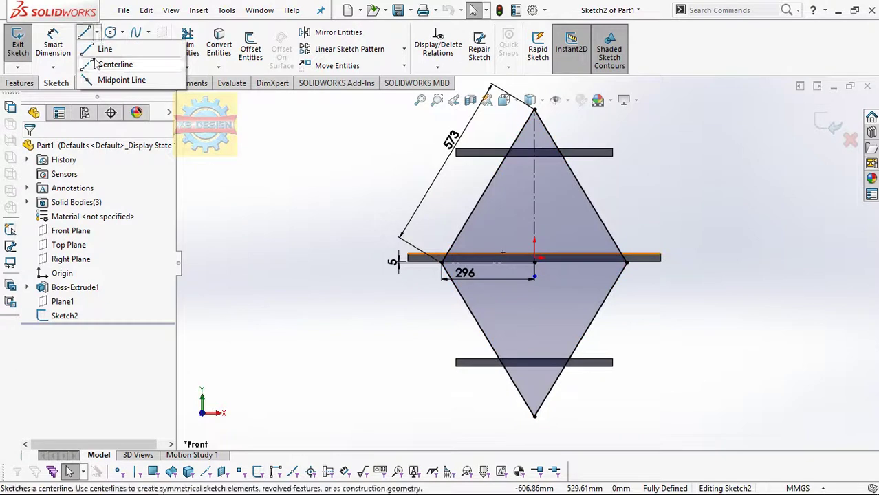
pyautogui.click(110, 65)
pyautogui.click(505, 167)
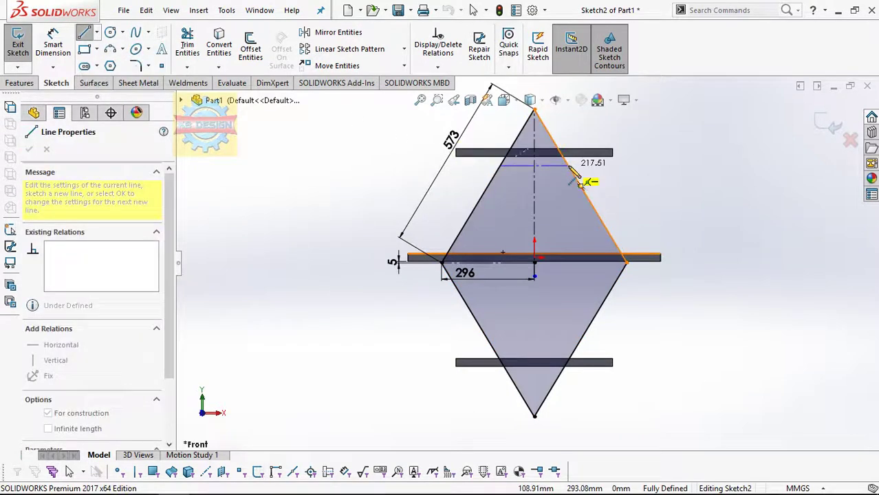
pyautogui.click(569, 167)
pyautogui.press('Escape')
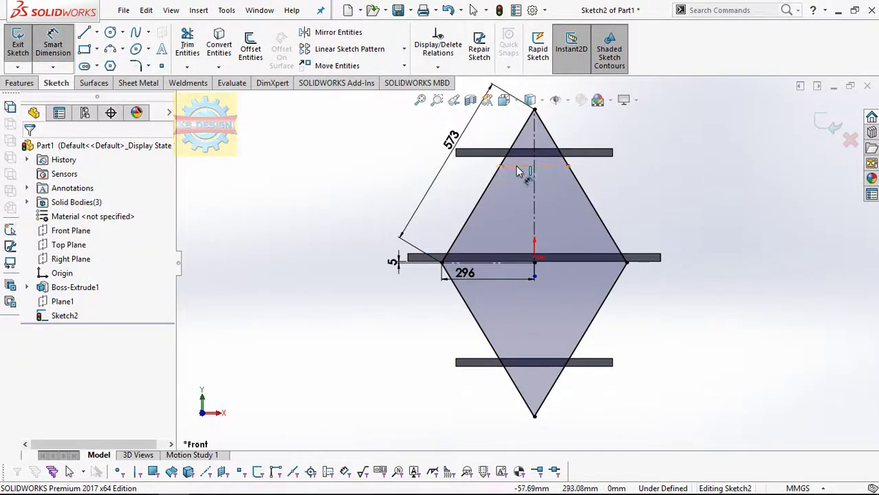
pyautogui.click(518, 167)
pyautogui.click(474, 154)
pyautogui.click(481, 172)
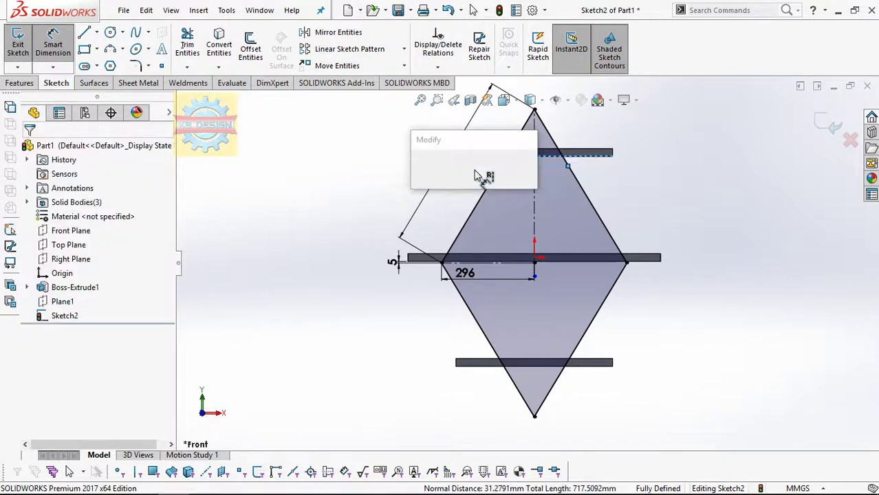
pyautogui.press('Return')
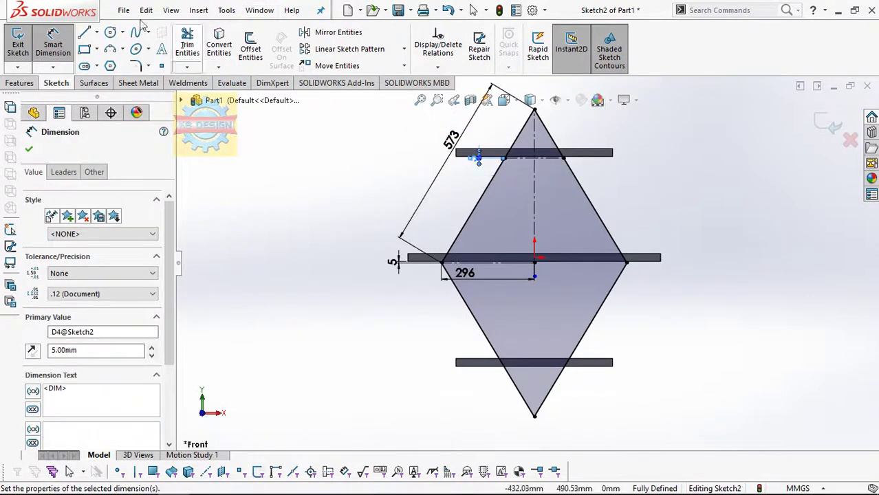
# Step: Draw a centerline near the bottom shelf and dimension it 5 mm
pyautogui.click(96, 32)
pyautogui.click(112, 62)
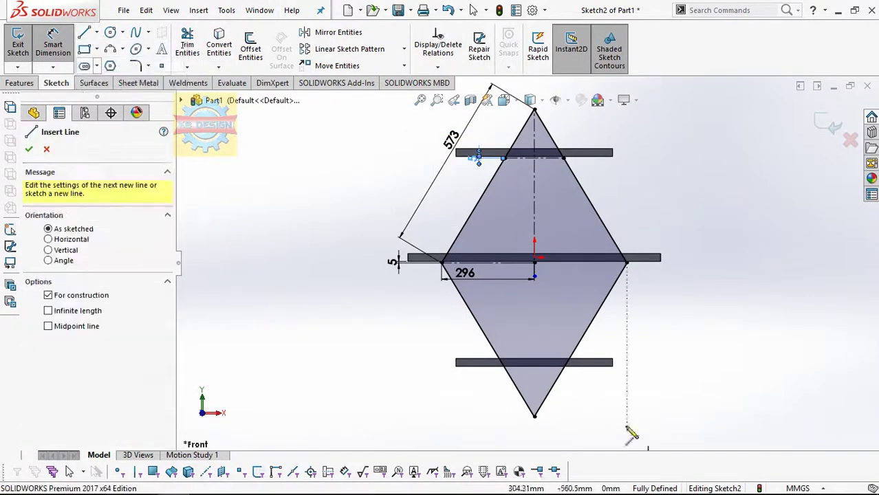
pyautogui.scroll(-3, 519, 360)
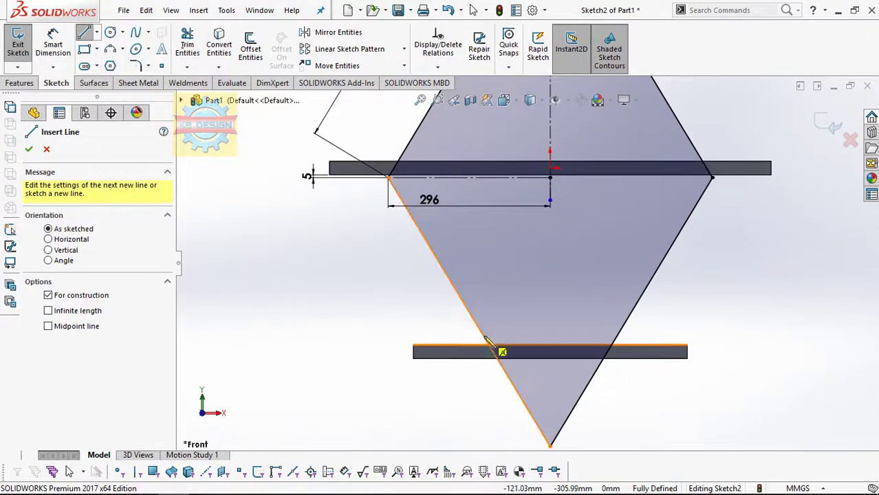
pyautogui.click(484, 336)
pyautogui.click(617, 336)
pyautogui.press('Escape')
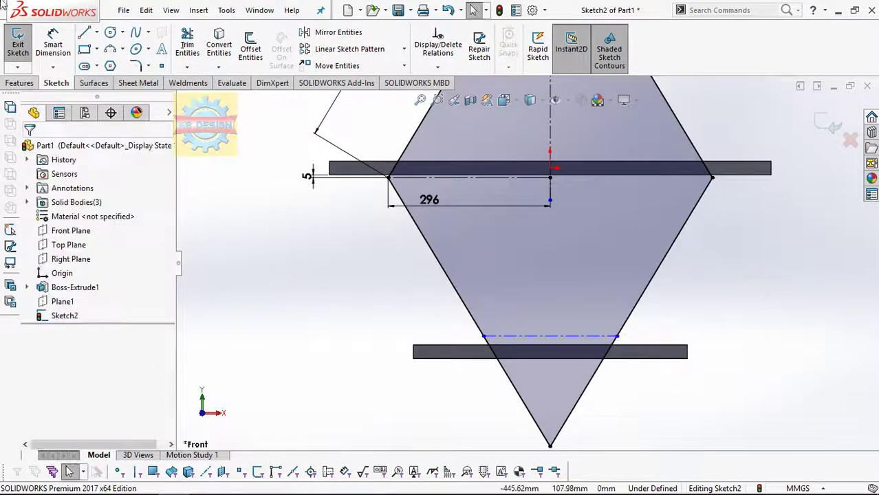
pyautogui.click(53, 43)
pyautogui.click(553, 340)
pyautogui.click(553, 337)
pyautogui.click(681, 323)
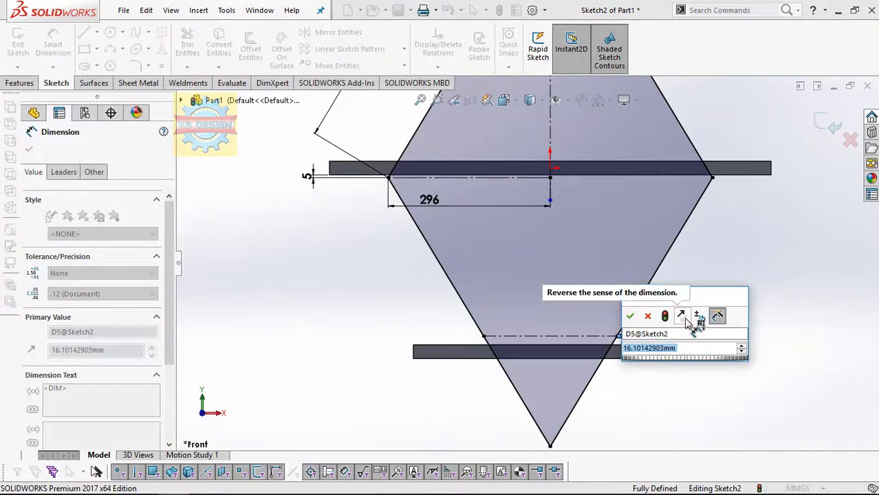
pyautogui.write('5')
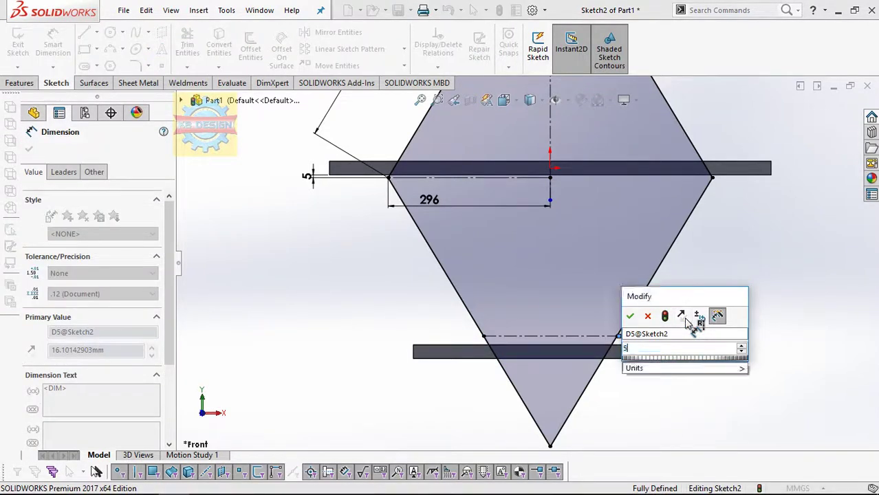
pyautogui.press('Return')
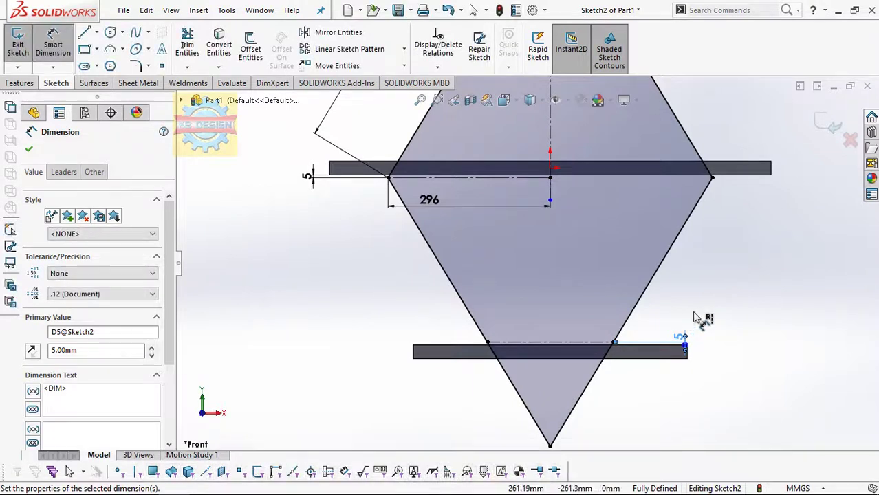
# Step: Delete the misplaced 5 mm dimension and its lower centerline
pyautogui.scroll(-3, 650, 351)
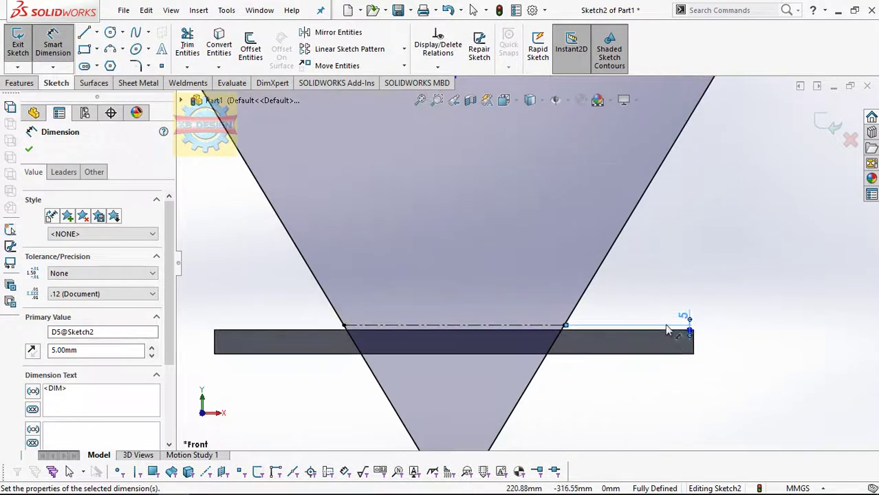
pyautogui.press('Delete')
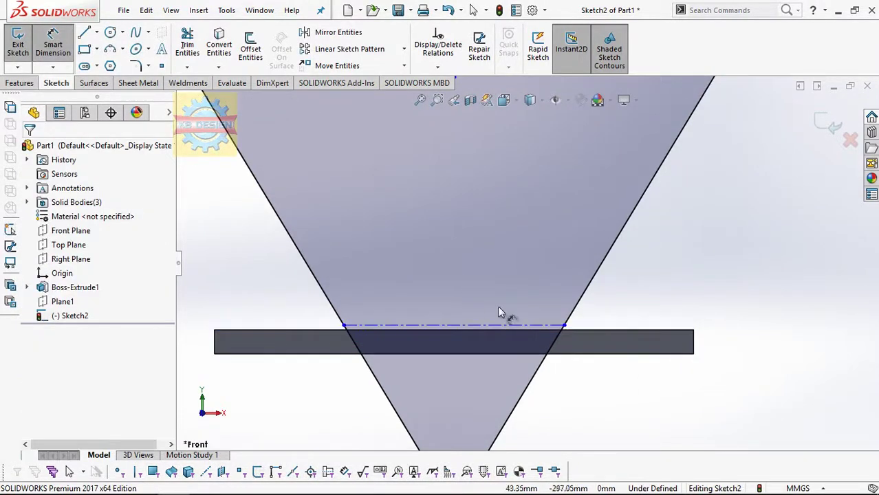
pyautogui.click(494, 327)
pyautogui.press('Delete')
# Step: Redraw a centerline below the bottom shelf and dimension it 5 mm from it
pyautogui.click(96, 32)
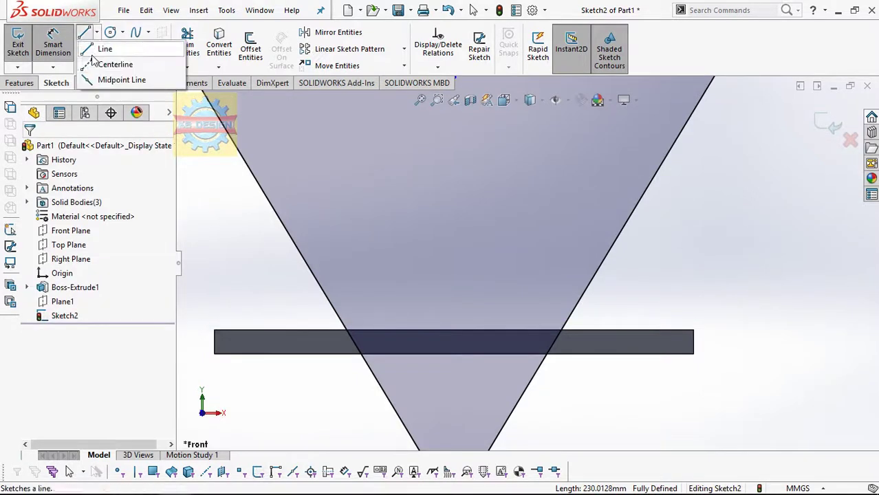
pyautogui.click(114, 63)
pyautogui.click(368, 367)
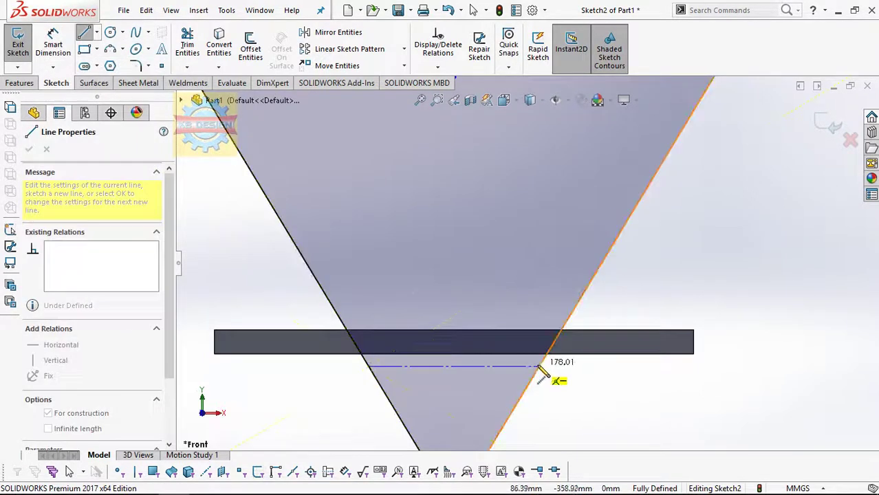
pyautogui.doubleClick(539, 366)
pyautogui.press('d')
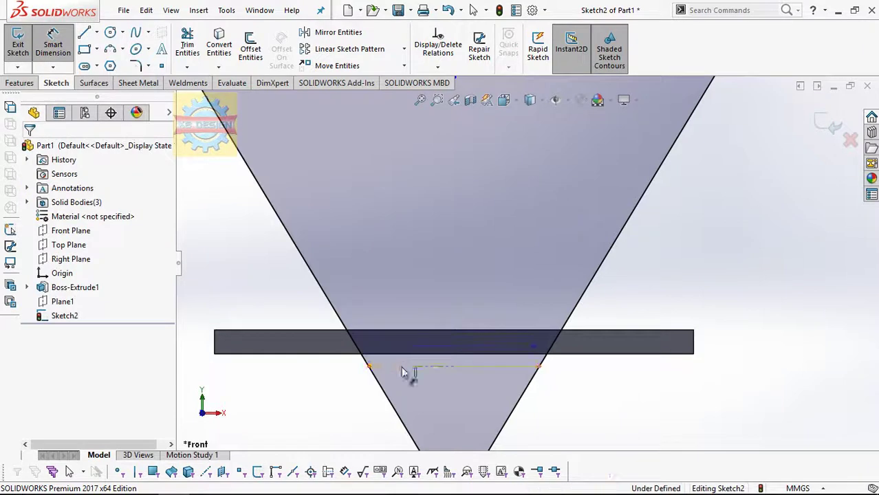
pyautogui.click(406, 366)
pyautogui.click(349, 355)
pyautogui.click(347, 368)
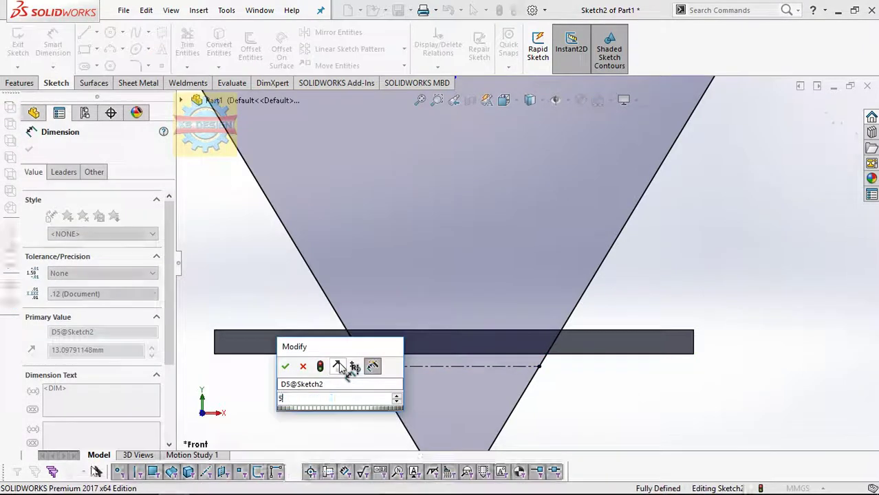
pyautogui.write('5')
pyautogui.press('Return')
pyautogui.press('Escape')
# Step: Exit the now fully defined Sketch2
pyautogui.scroll(3, 338, 361)
pyautogui.scroll(2, 338, 360)
pyautogui.scroll(-2, 569, 294)
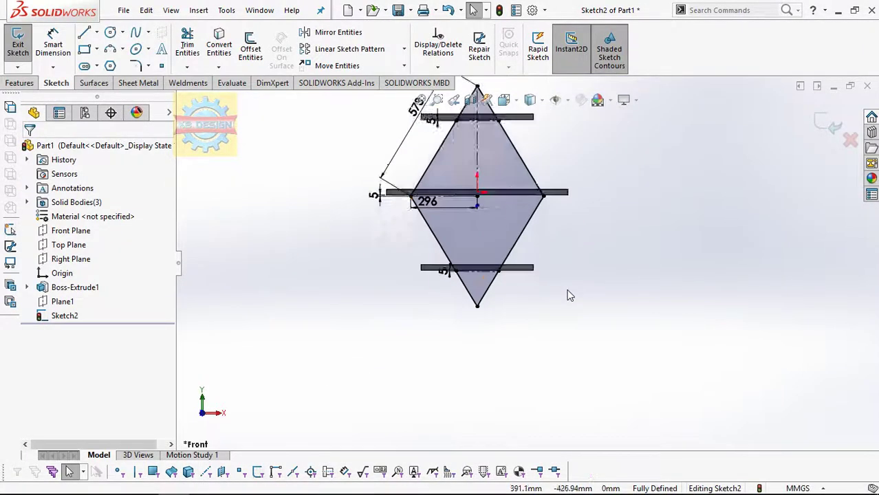
pyautogui.scroll(-2, 501, 151)
pyautogui.click(18, 43)
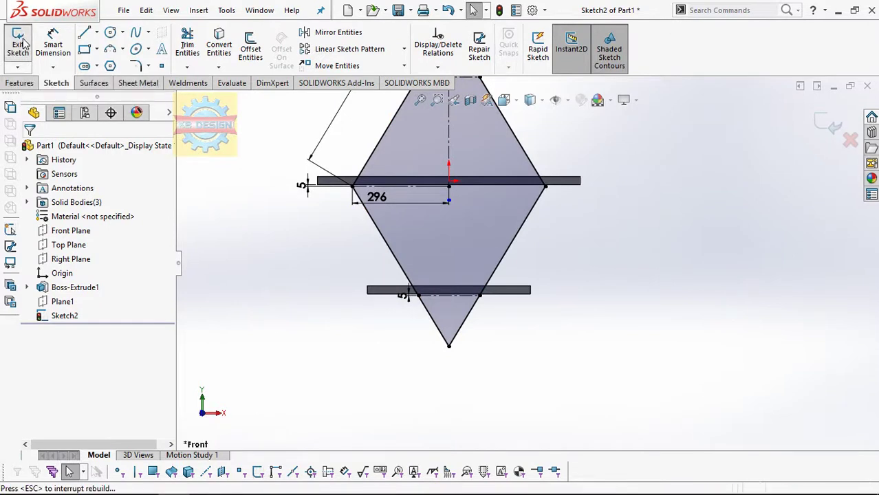
# Step: Sweep a round tube cross-section along the diamond sketch to form the frame
pyautogui.click(36, 83)
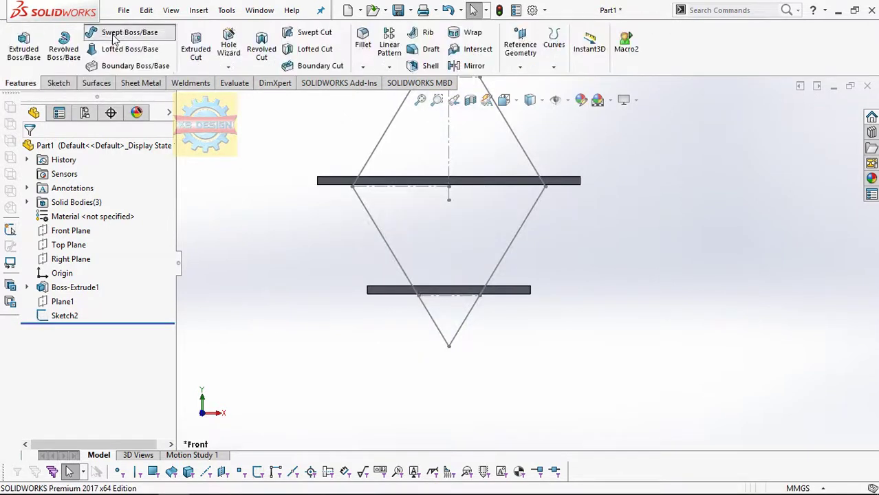
pyautogui.click(117, 32)
pyautogui.click(49, 197)
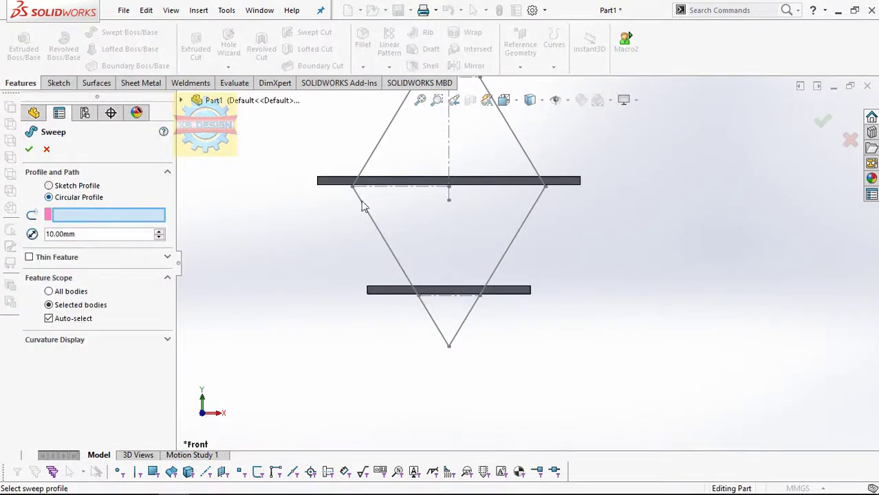
pyautogui.click(364, 210)
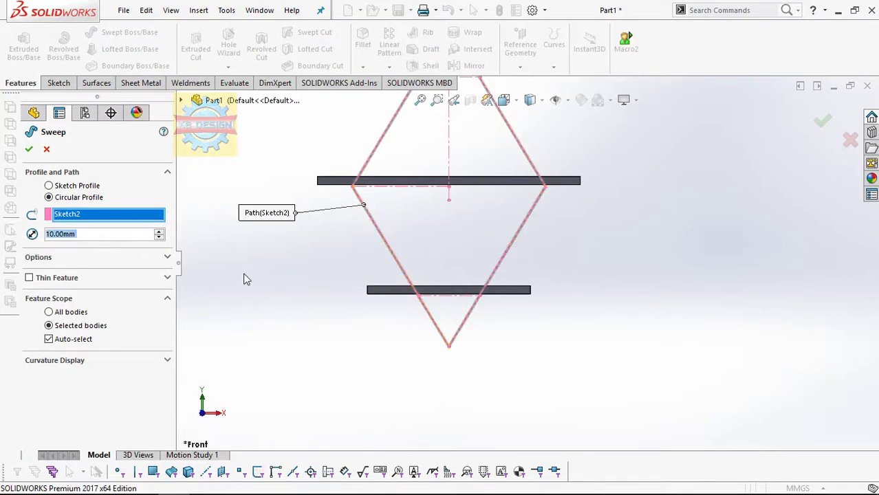
pyautogui.click(29, 152)
pyautogui.moveTo(393, 242)
pyautogui.mouseDown(button='middle')
pyautogui.moveTo(453, 222)
pyautogui.moveTo(461, 238)
pyautogui.moveTo(441, 321)
pyautogui.mouseUp(button='middle')
pyautogui.scroll(3, 465, 214)
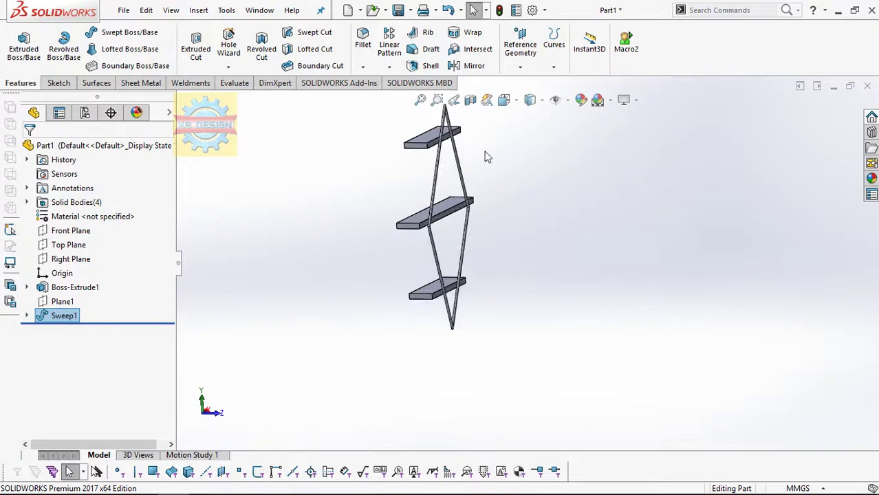
# Step: Mirror the Sweep1 frame body about the Front Plane
pyautogui.click(494, 68)
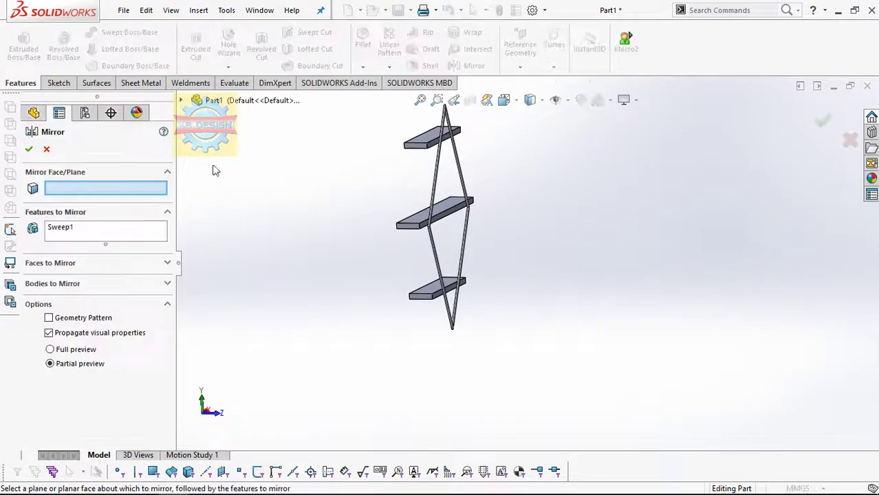
pyautogui.click(93, 285)
pyautogui.click(435, 243)
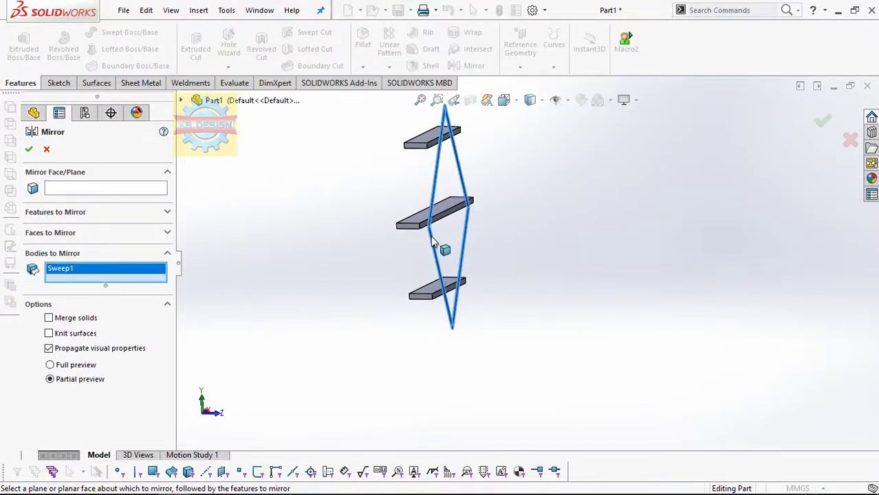
pyautogui.click(163, 189)
pyautogui.click(180, 101)
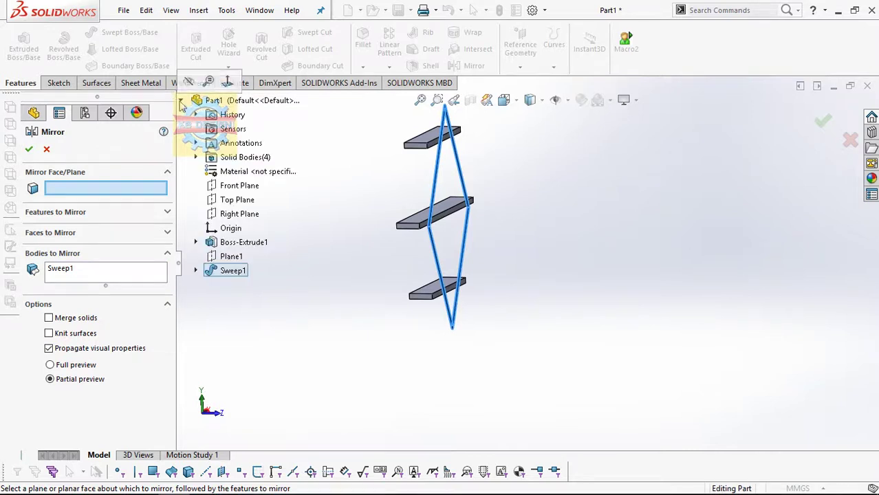
pyautogui.click(248, 188)
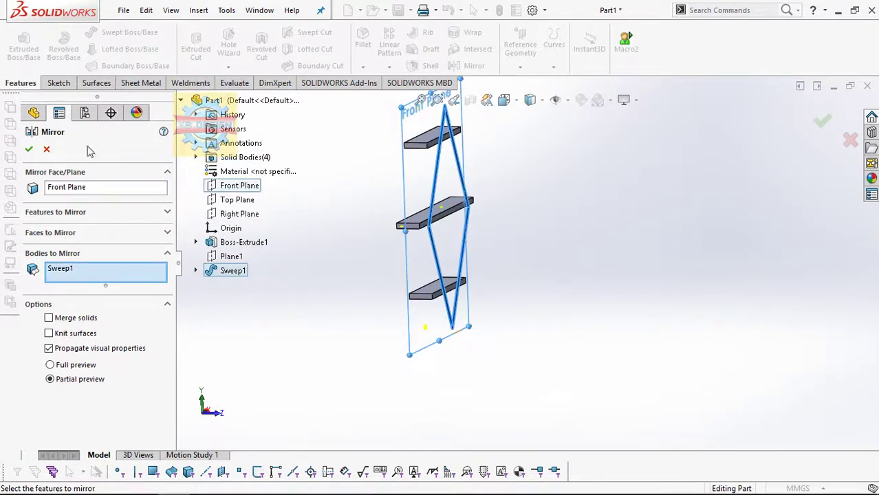
pyautogui.click(28, 149)
pyautogui.scroll(-2, 454, 261)
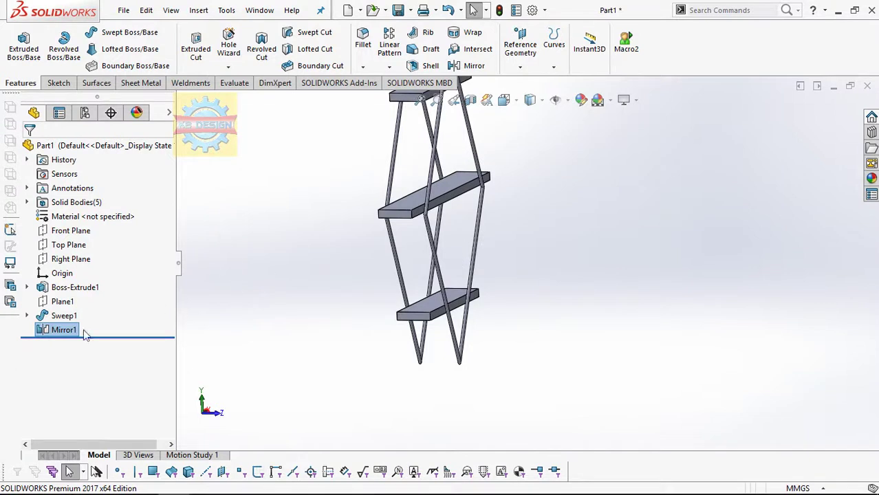
# Step: Hide the solid bodies so only the sketch geometry shows
pyautogui.click(62, 316)
pyautogui.click(27, 315)
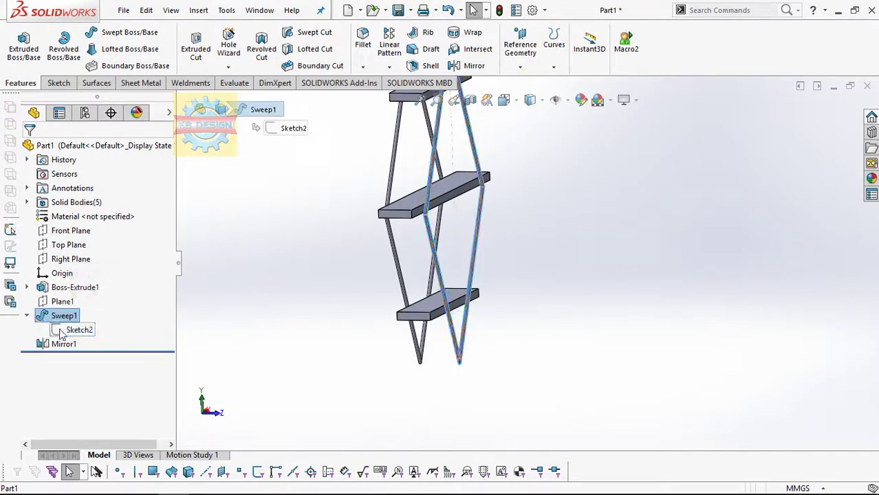
pyautogui.click(62, 331)
pyautogui.moveTo(271, 308); pyautogui.dragTo(232, 293, button='middle')
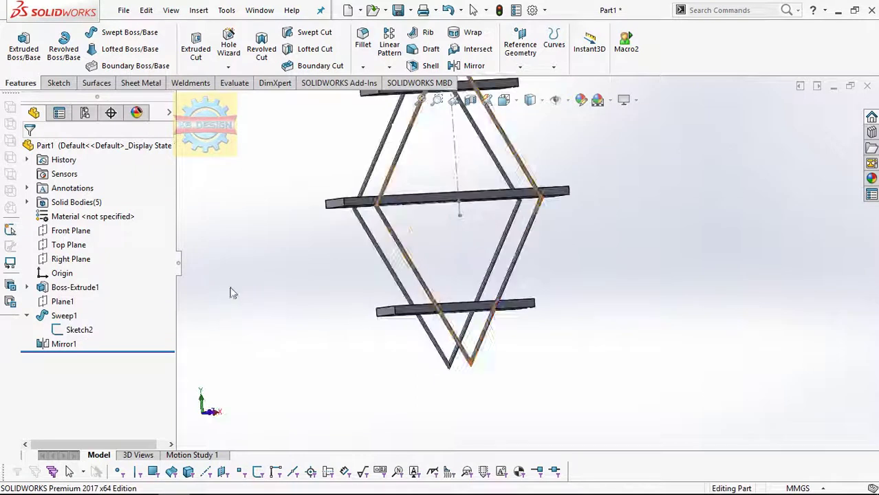
pyautogui.click(63, 315)
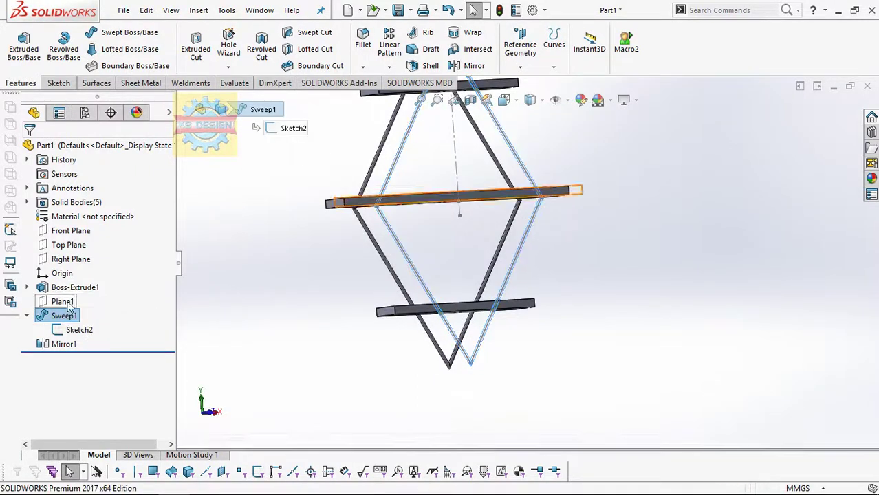
pyautogui.click(92, 216)
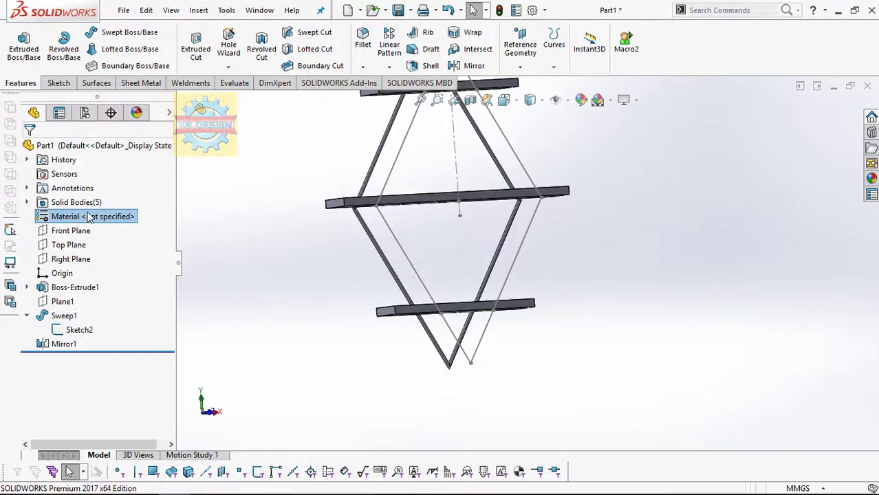
pyautogui.click(77, 202)
pyautogui.click(107, 184)
pyautogui.moveTo(297, 228); pyautogui.dragTo(273, 241, button='middle')
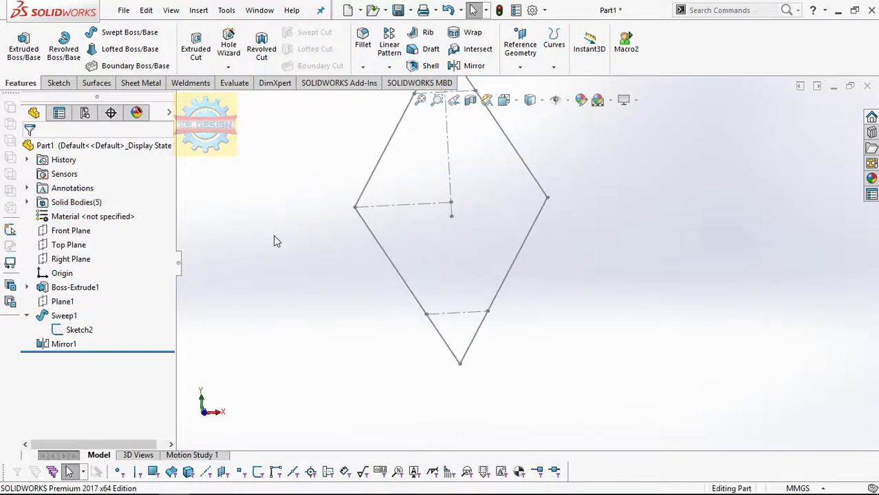
# Step: Start a sketch on Plane1 viewed face-on and check the diagonal tube's diameter
pyautogui.click(62, 301)
pyautogui.click(74, 273)
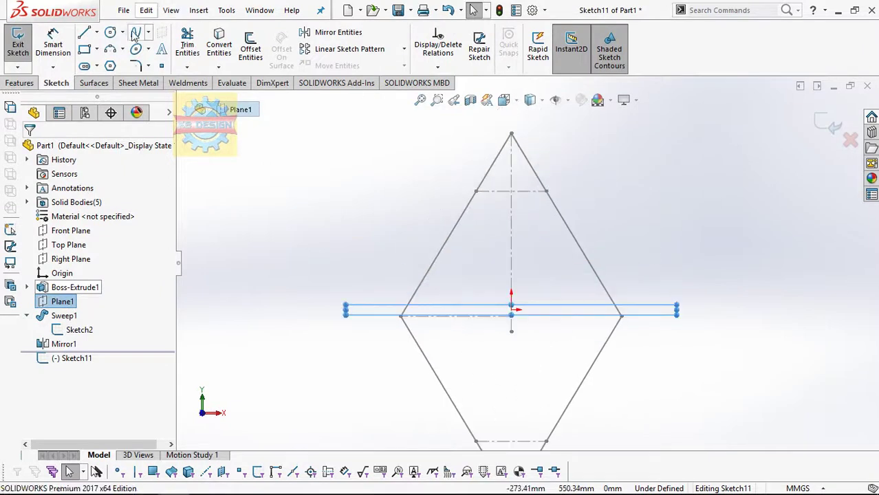
pyautogui.click(110, 33)
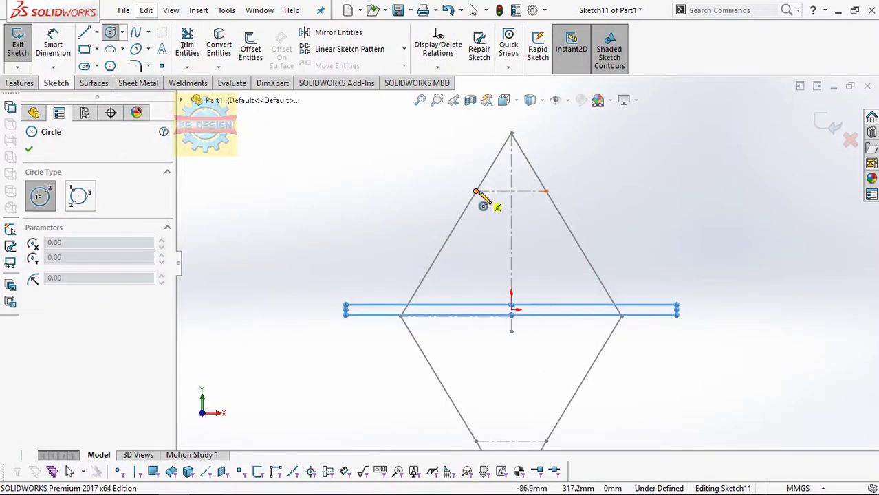
pyautogui.press('Escape')
pyautogui.scroll(-4, 495, 206)
pyautogui.scroll(-1, 491, 178)
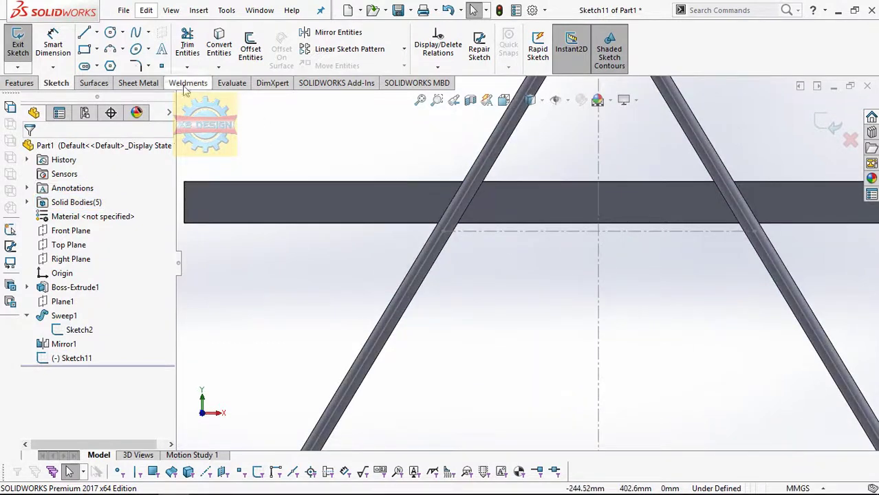
pyautogui.click(425, 274)
pyautogui.rightClick(73, 318)
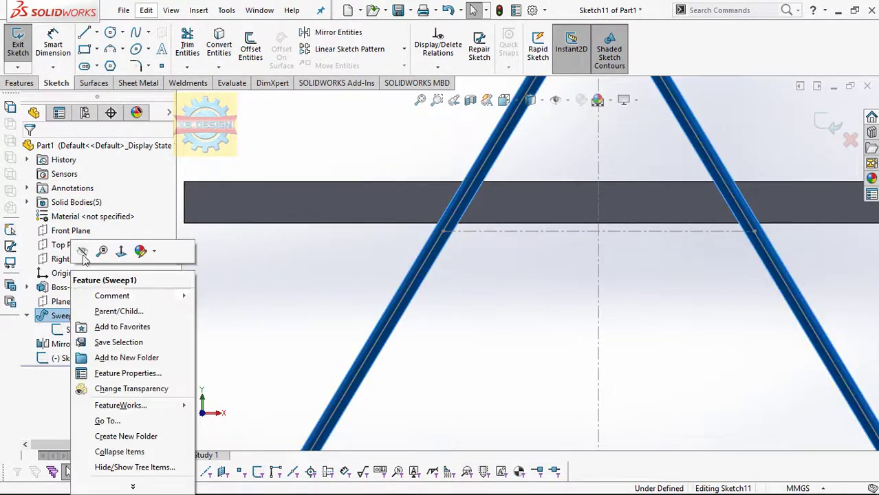
pyautogui.click(223, 287)
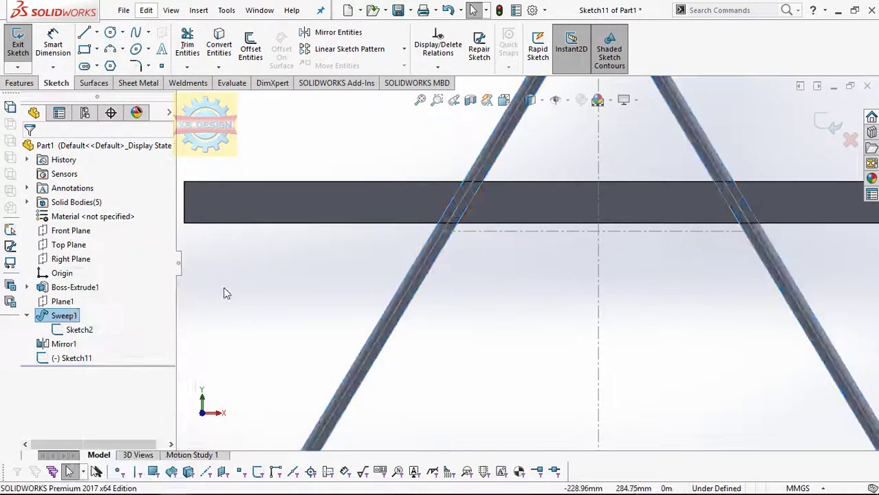
# Step: Draw circles at the left and right tube joints
pyautogui.click(110, 32)
pyautogui.click(443, 232)
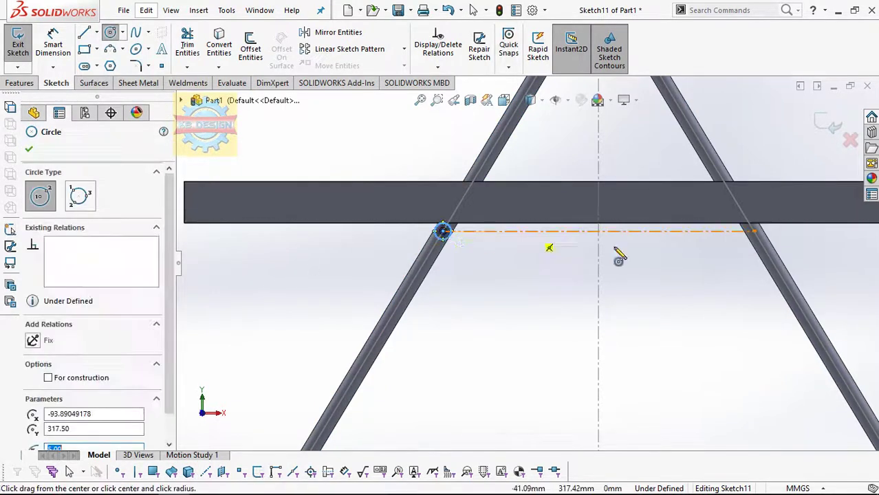
pyautogui.click(755, 232)
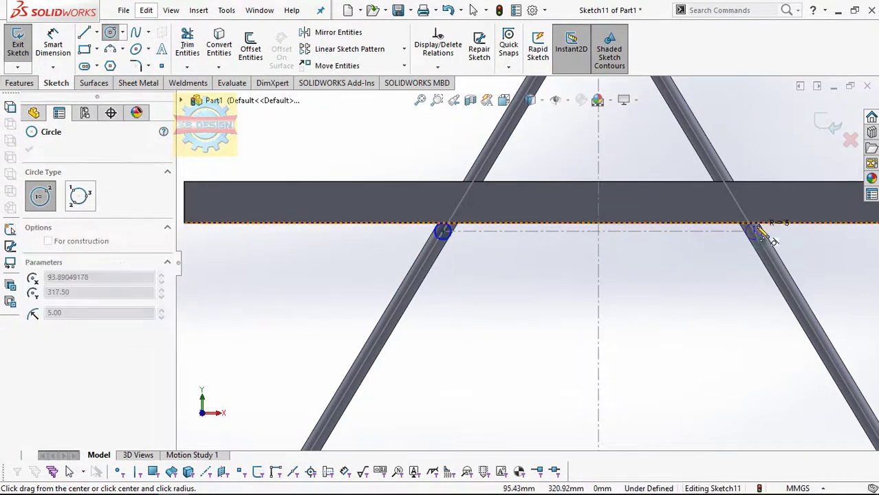
pyautogui.scroll(3, 687, 369)
pyautogui.scroll(2, 614, 386)
pyautogui.scroll(-6, 614, 271)
pyautogui.click(646, 265)
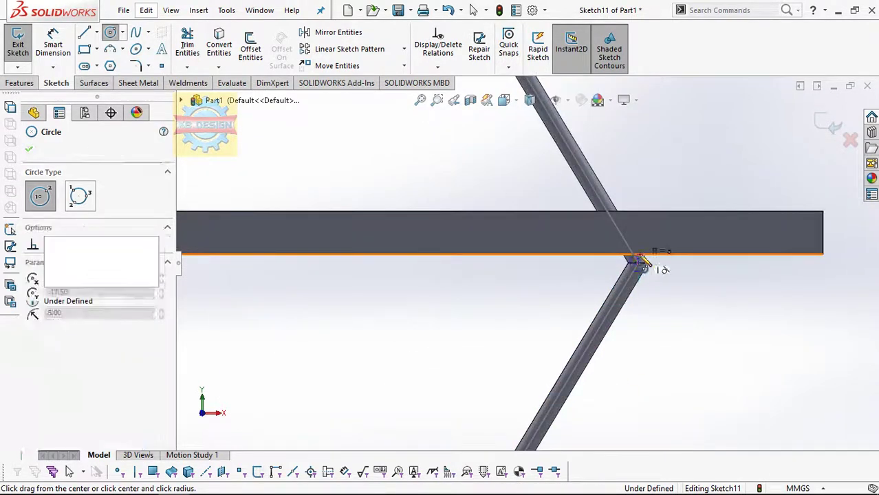
pyautogui.click(657, 269)
pyautogui.scroll(2, 499, 282)
pyautogui.scroll(-3, 216, 275)
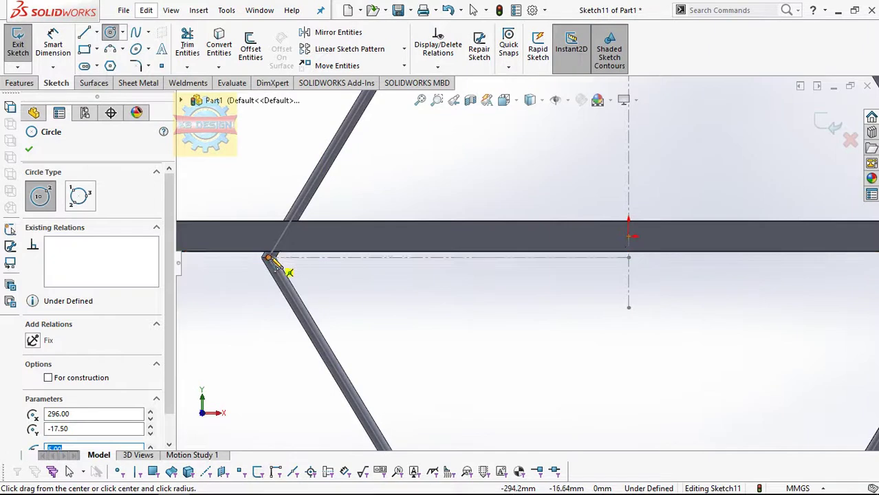
# Step: Add R5 circles at the remaining left and lower joints, then exit the sketch
pyautogui.click(270, 259)
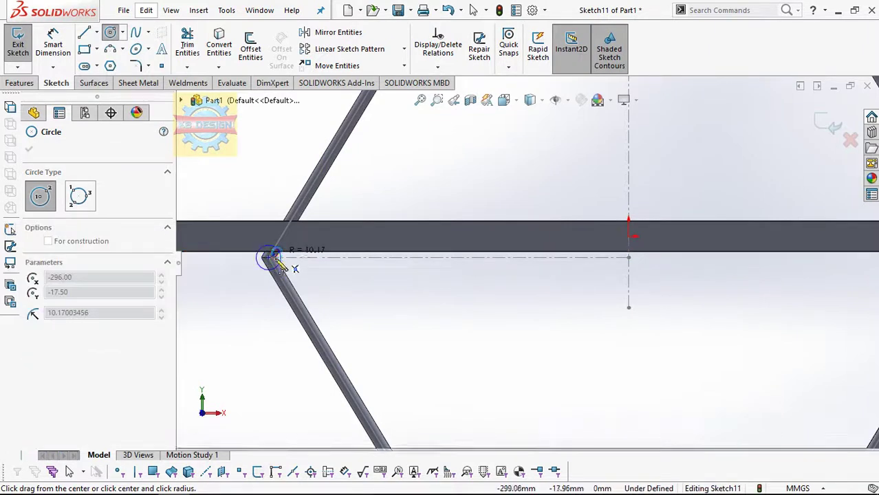
pyautogui.scroll(-2, 284, 265)
pyautogui.click(282, 256)
pyautogui.scroll(3, 363, 309)
pyautogui.scroll(2, 554, 373)
pyautogui.scroll(-4, 581, 403)
pyautogui.scroll(-4, 585, 289)
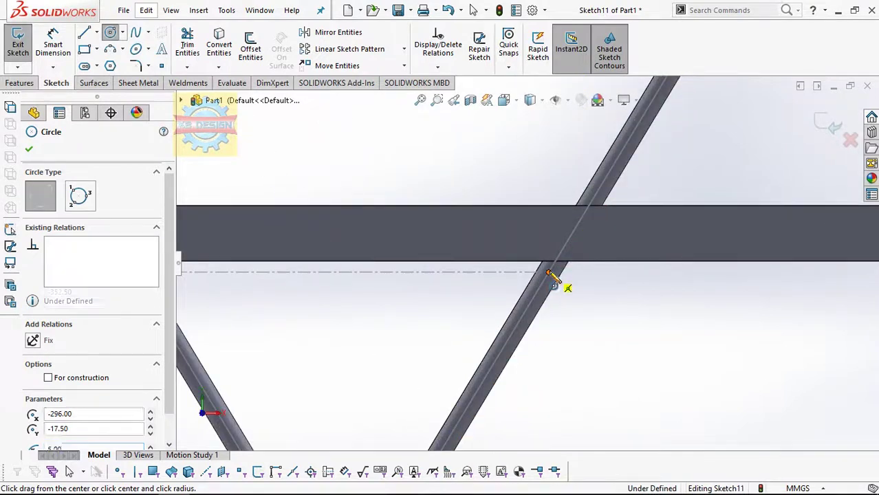
pyautogui.click(549, 272)
pyautogui.click(556, 268)
pyautogui.scroll(3, 555, 274)
pyautogui.scroll(-2, 365, 275)
pyautogui.click(460, 265)
pyautogui.click(465, 267)
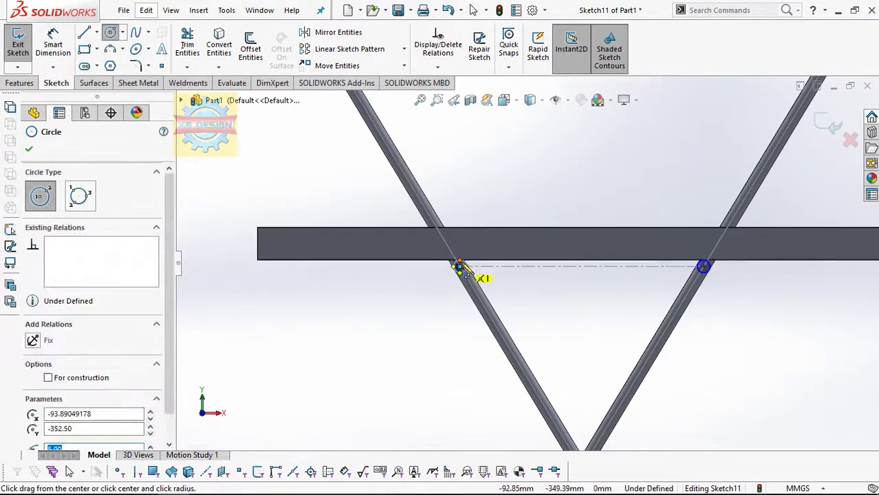
pyautogui.press('Escape')
pyautogui.click(18, 42)
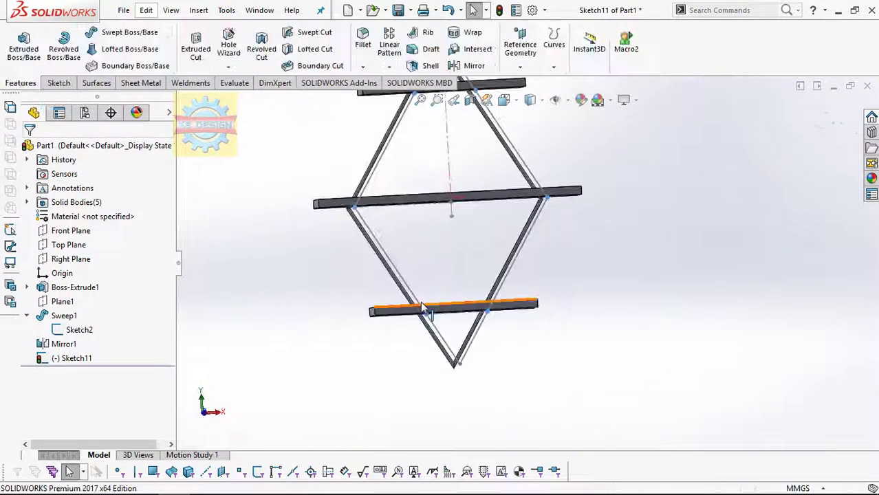
# Step: Start an Extruded Boss/Base from the joint-circle sketch Sketch11
pyautogui.click(63, 315)
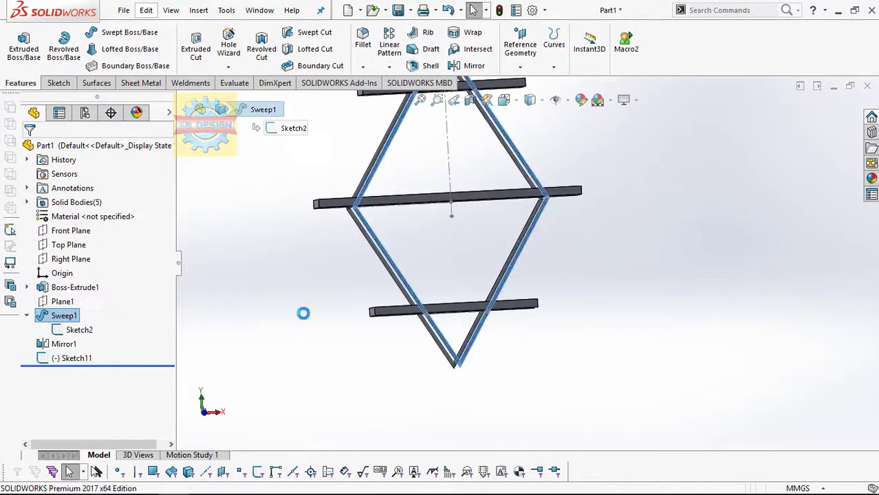
pyautogui.moveTo(306, 318); pyautogui.dragTo(262, 203, button='middle')
pyautogui.click(23, 44)
pyautogui.scroll(-4, 463, 319)
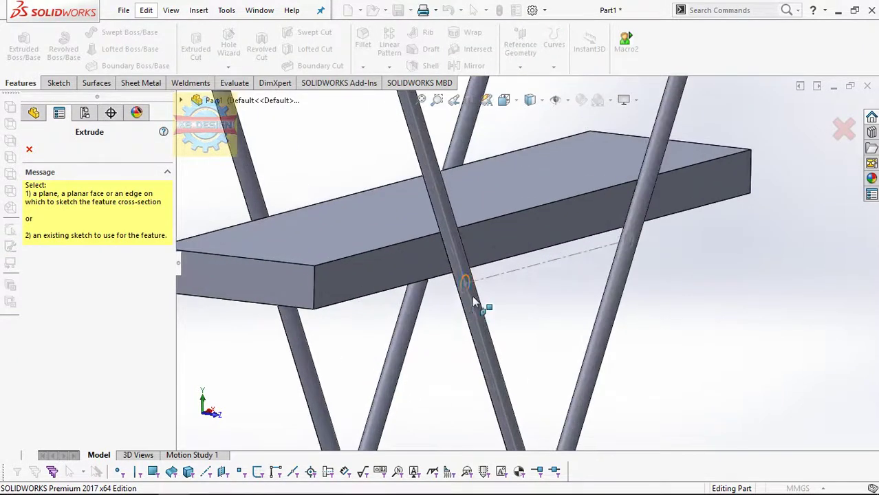
pyautogui.click(465, 294)
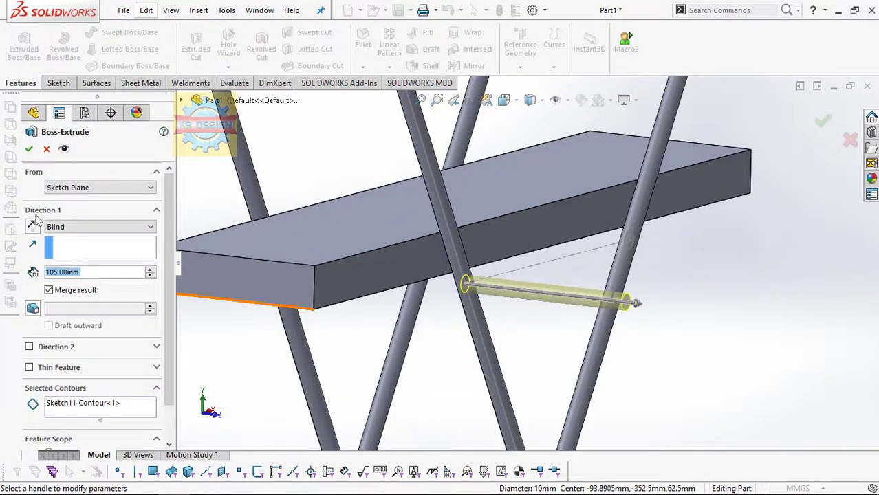
pyautogui.scroll(5, 383, 262)
pyautogui.moveTo(384, 263); pyautogui.dragTo(409, 246, button='middle')
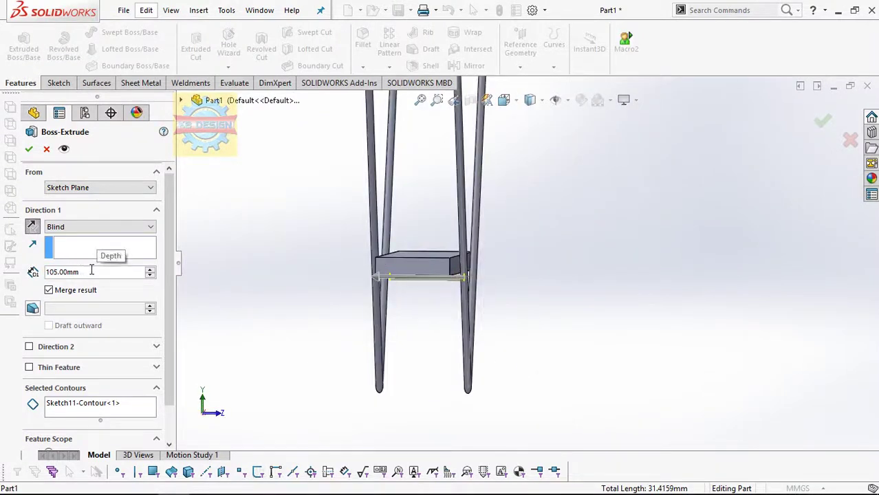
# Step: Set the rod extrusion depth to 125 mm and inspect the rods
pyautogui.write('125')
pyautogui.press('Return')
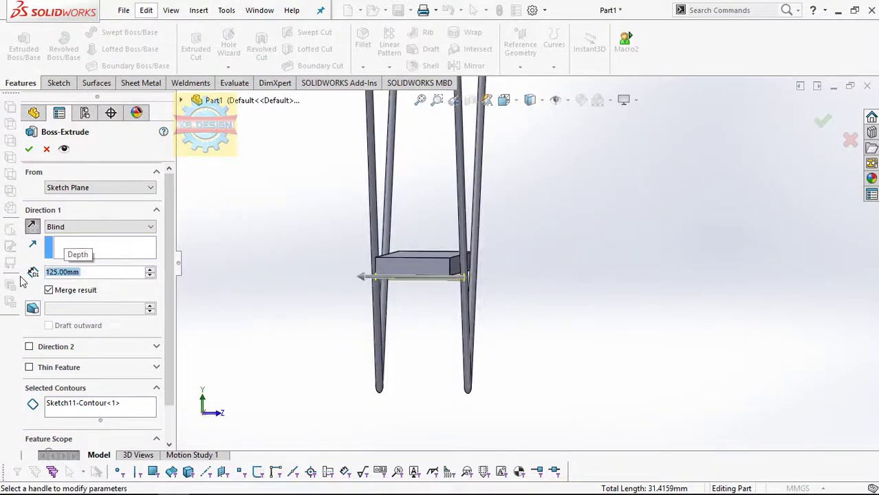
pyautogui.scroll(-5, 412, 294)
pyautogui.moveTo(416, 297); pyautogui.dragTo(417, 264, button='middle')
pyautogui.scroll(-3, 439, 270)
pyautogui.scroll(2, 444, 282)
pyautogui.moveTo(515, 277); pyautogui.dragTo(506, 275, button='middle')
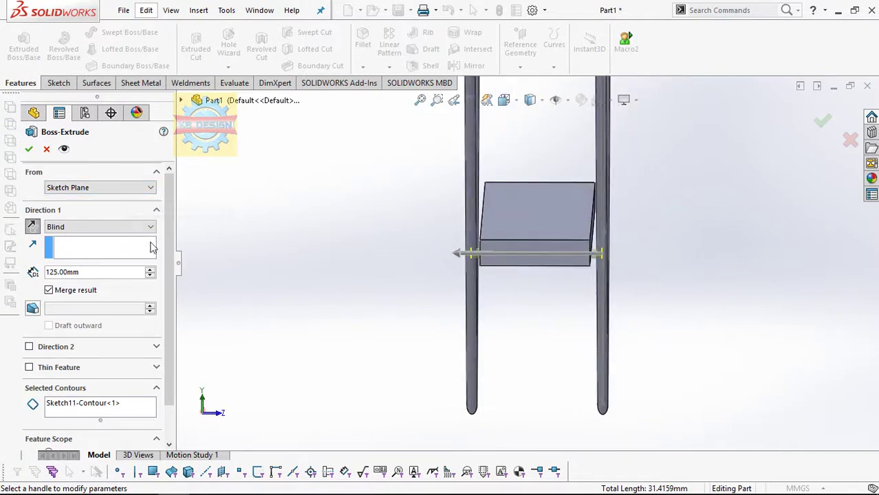
# Step: Start the extrusion at a 2 mm offset from the sketch plane
pyautogui.click(131, 188)
pyautogui.click(106, 225)
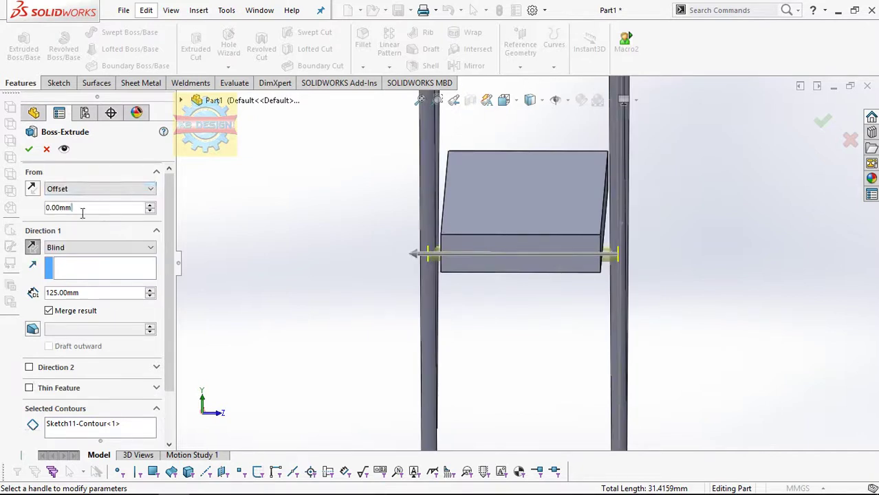
pyautogui.write('2')
pyautogui.press('Return')
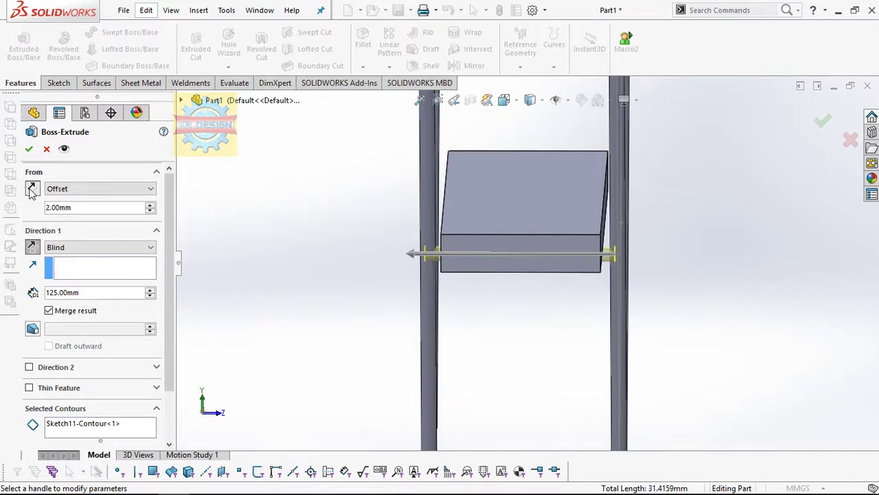
pyautogui.moveTo(361, 258); pyautogui.dragTo(362, 251, button='middle')
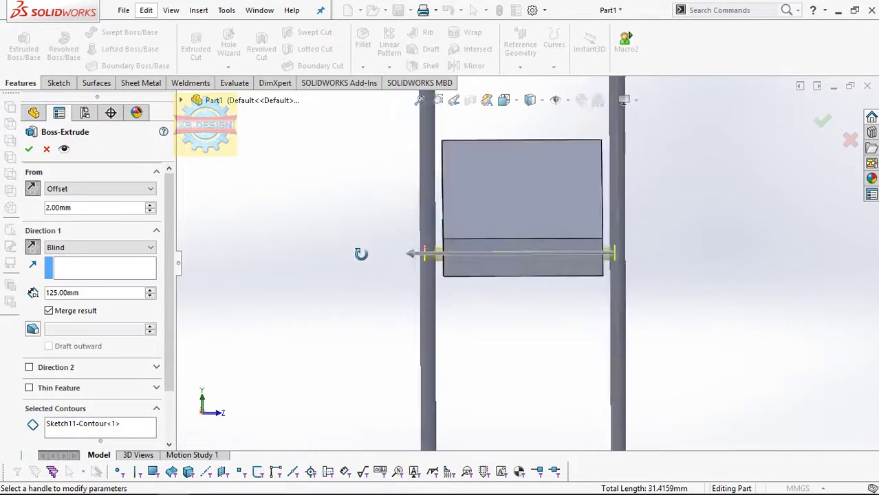
# Step: Change the rod depth to 121 mm
pyautogui.write('123')
pyautogui.press('Return')
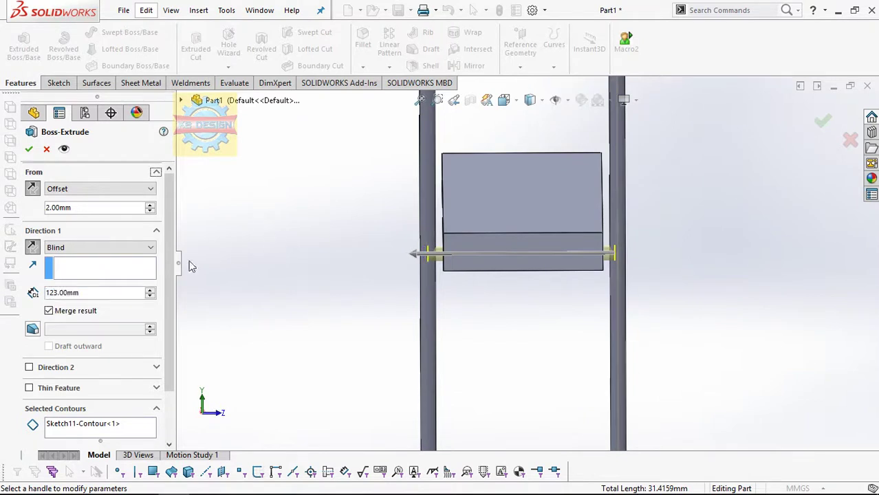
pyautogui.write('121')
pyautogui.press('Return')
# Step: Accept the rod extrusion, briefly re-edit Boss-Extrude2, then return to the isometric view
pyautogui.click(29, 153)
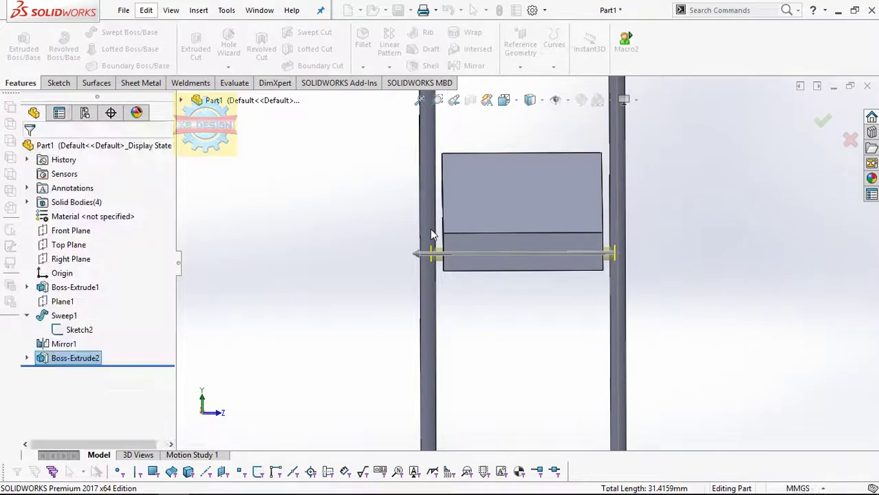
pyautogui.moveTo(606, 251)
pyautogui.mouseDown(button='middle')
pyautogui.moveTo(569, 270)
pyautogui.moveTo(335, 283)
pyautogui.mouseUp(button='middle')
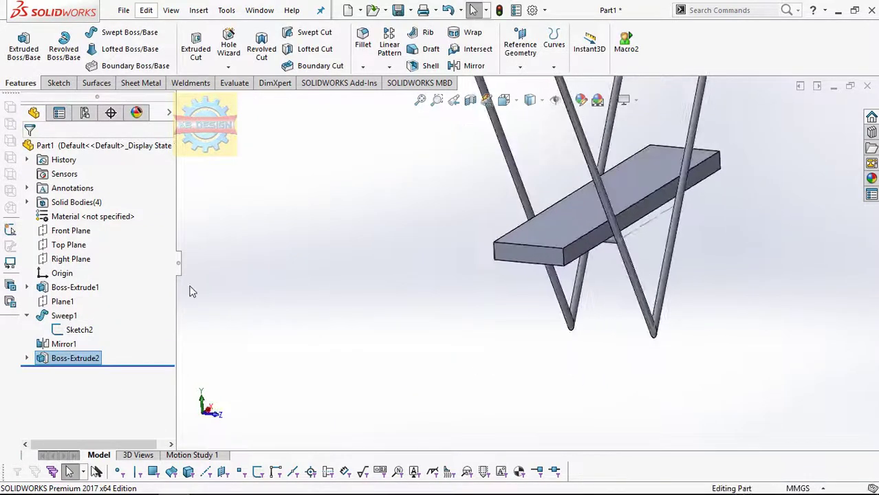
pyautogui.rightClick(93, 362)
pyautogui.click(112, 210)
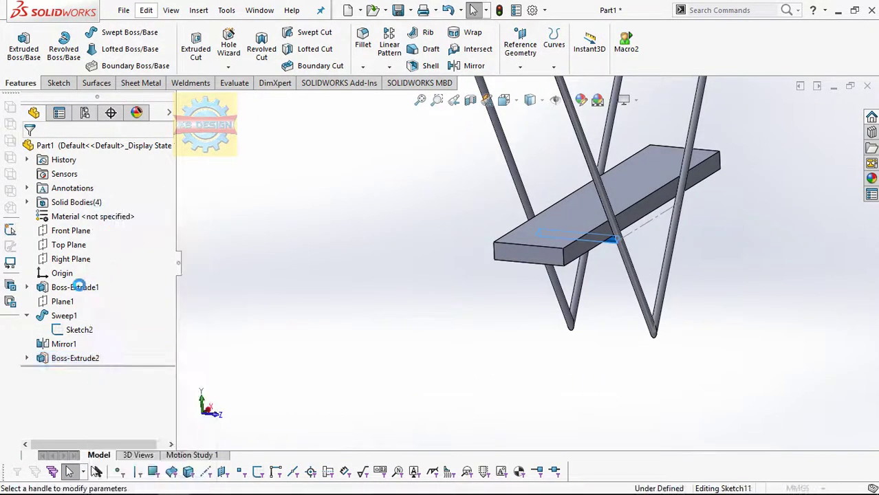
pyautogui.click(29, 149)
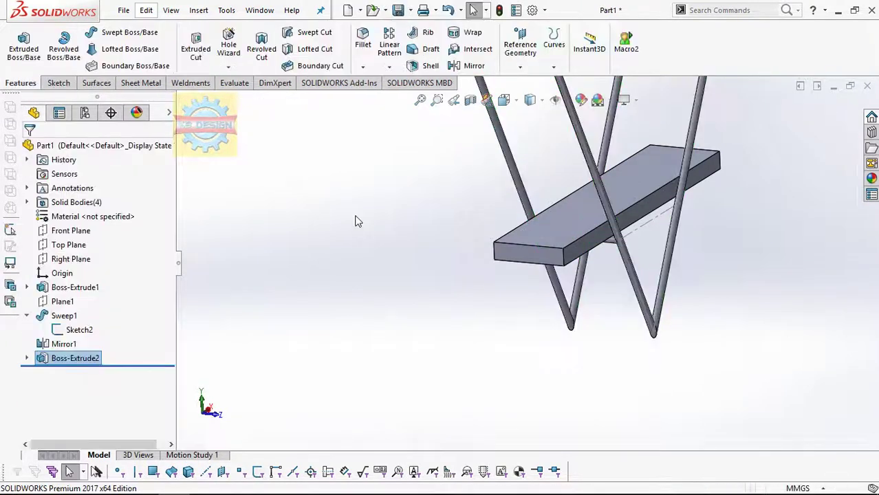
pyautogui.hotkey('ctrl', '7')
pyautogui.scroll(-3, 633, 215)
# Step: Hide the Sketch2 sweep path and select the shelf board body
pyautogui.click(79, 330)
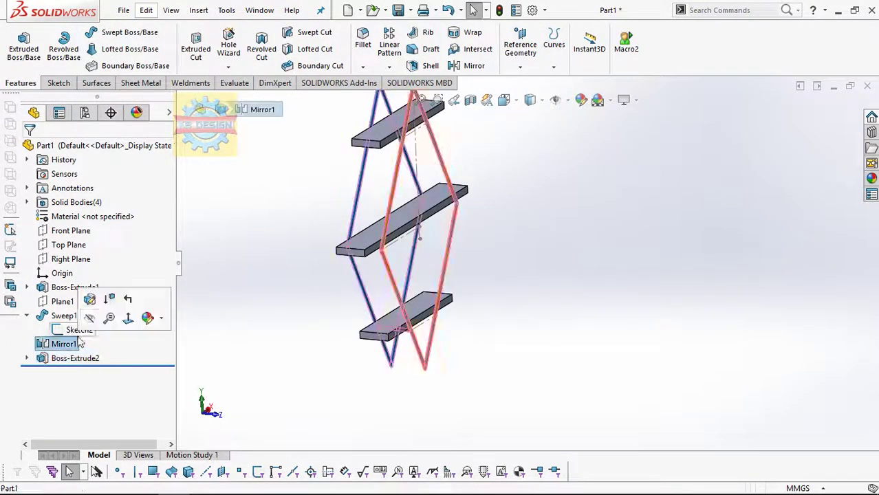
pyautogui.click(84, 313)
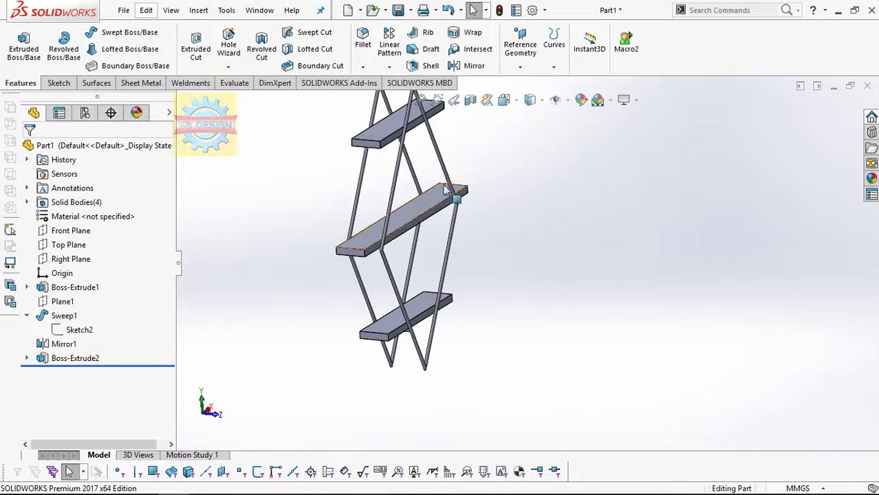
pyautogui.click(408, 210)
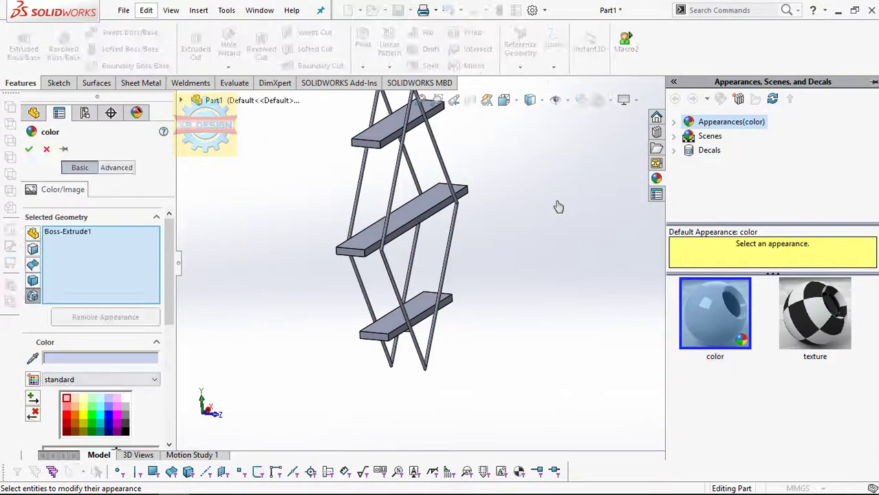
# Step: Apply the Organic > Wood 'polished oak 2d' appearance to the three shelf boards
pyautogui.click(680, 123)
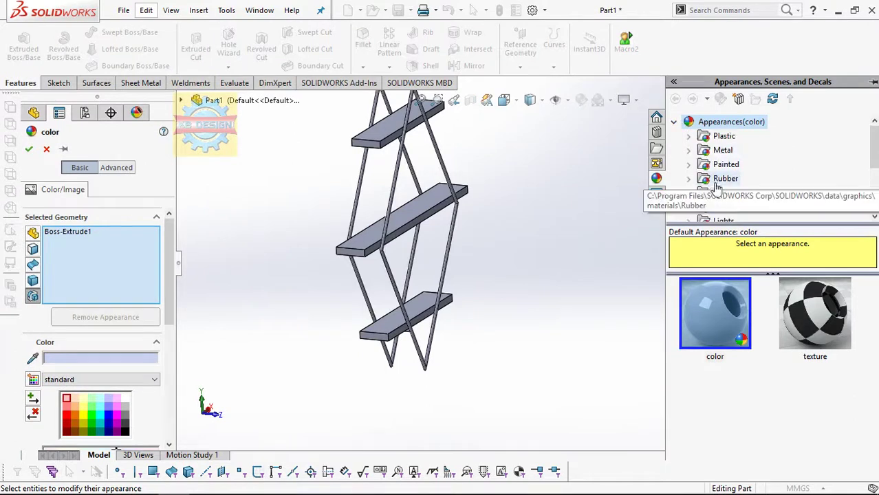
pyautogui.scroll(-2, 739, 183)
pyautogui.click(729, 168)
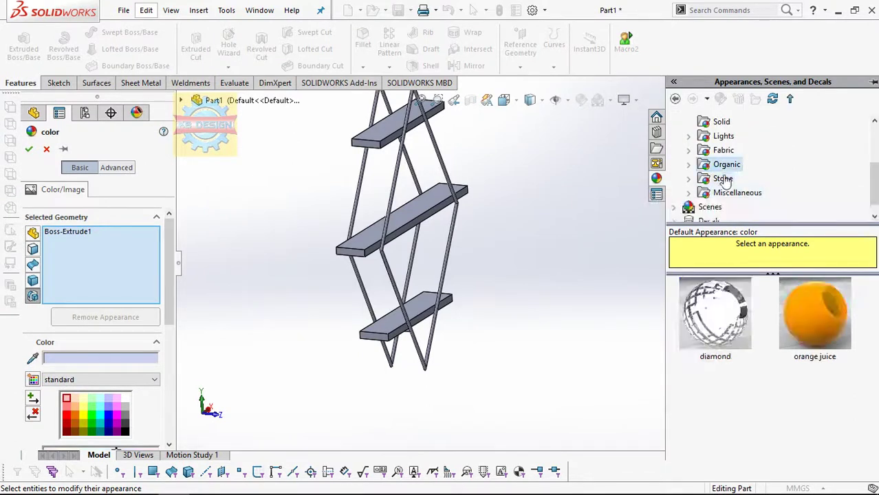
pyautogui.click(689, 150)
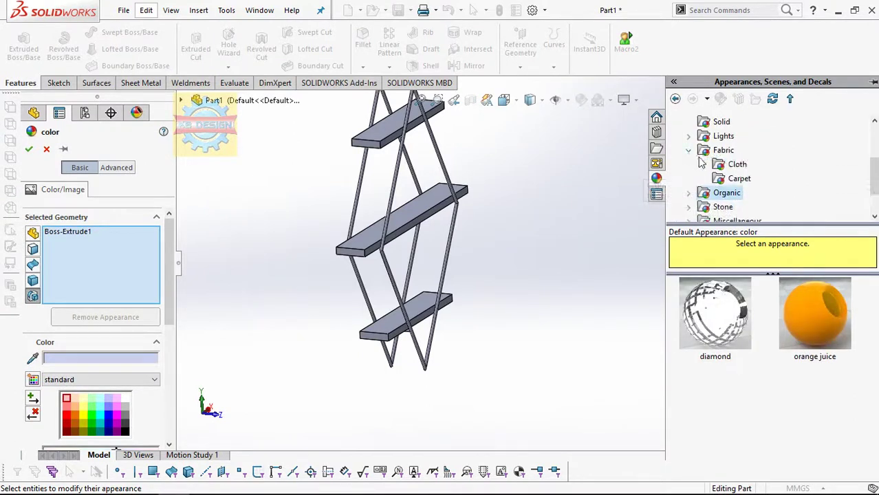
pyautogui.click(690, 193)
pyautogui.click(737, 135)
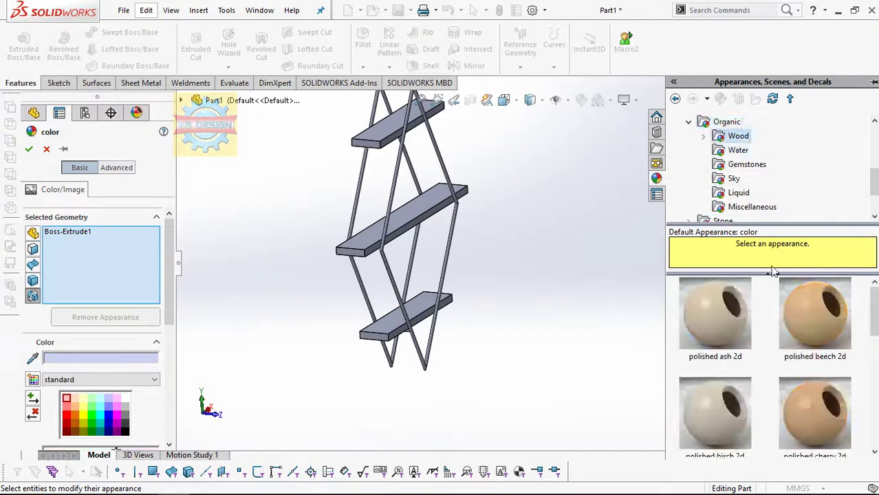
pyautogui.click(739, 313)
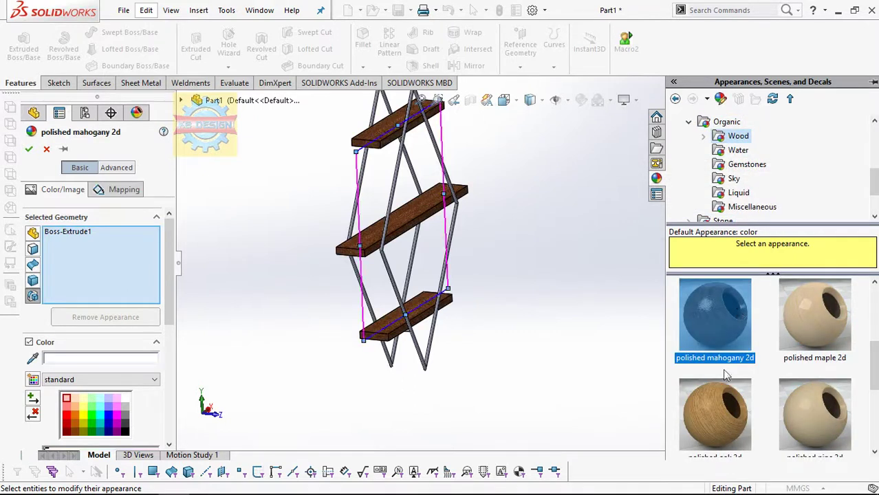
pyautogui.click(719, 397)
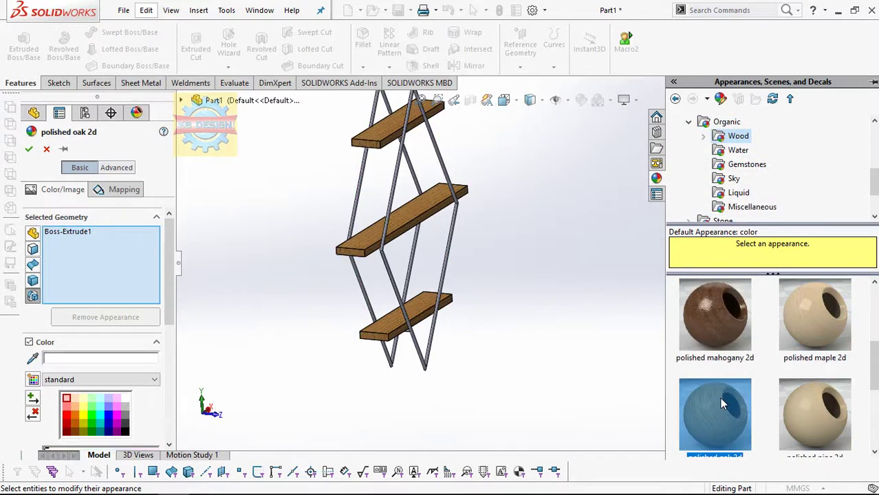
pyautogui.click(29, 149)
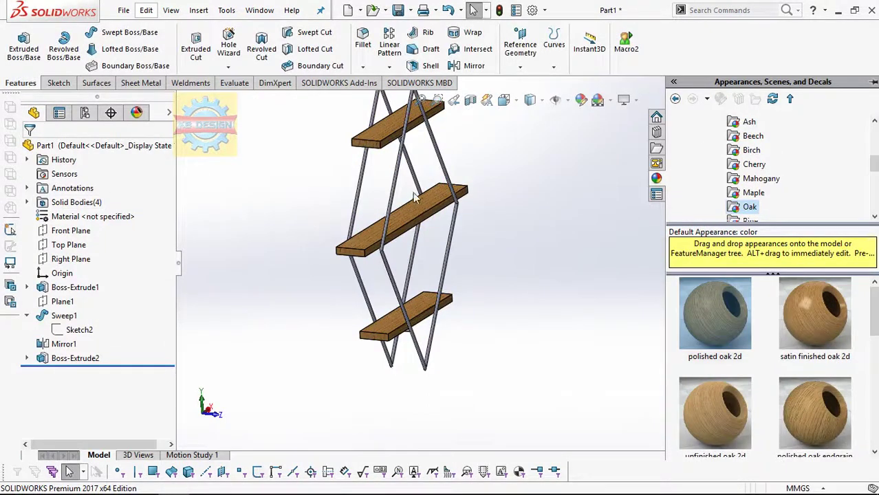
# Step: Reopen Boss-Extrude2 and add a second and third Sketch11 circle to Selected Contours
pyautogui.moveTo(406, 185); pyautogui.dragTo(449, 322, button='middle')
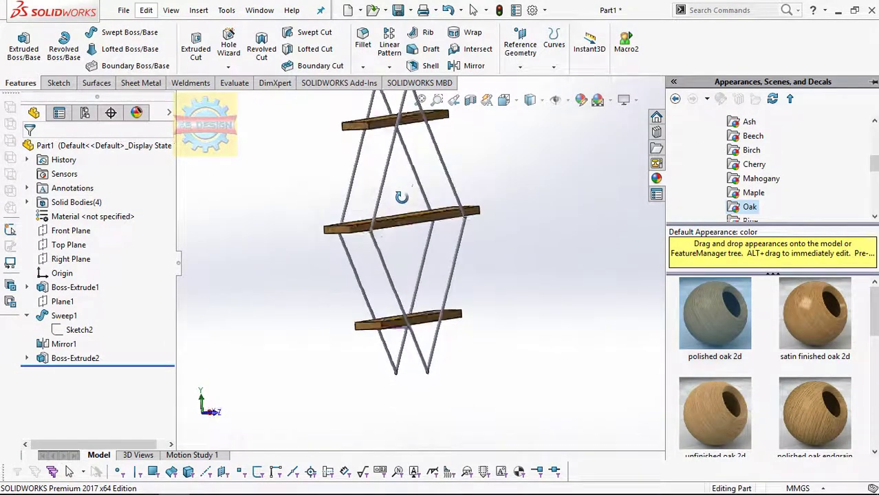
pyautogui.click(94, 359)
pyautogui.click(93, 316)
pyautogui.scroll(-3, 439, 363)
pyautogui.click(121, 410)
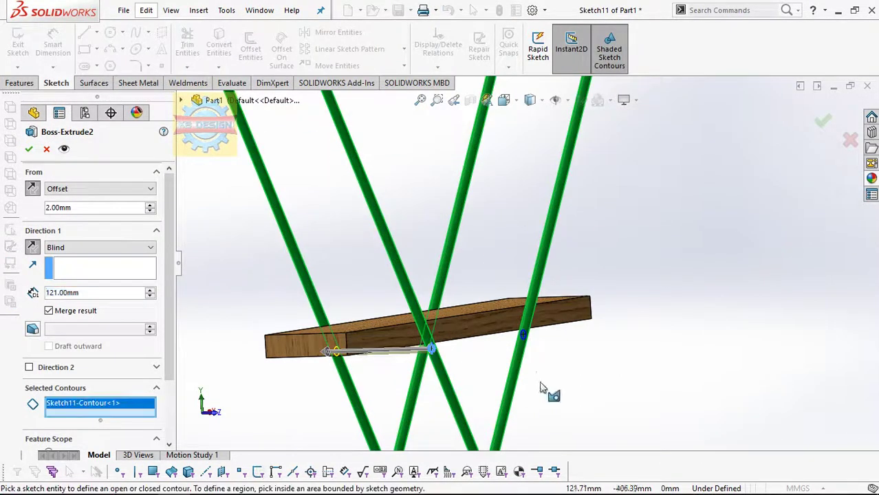
pyautogui.click(528, 343)
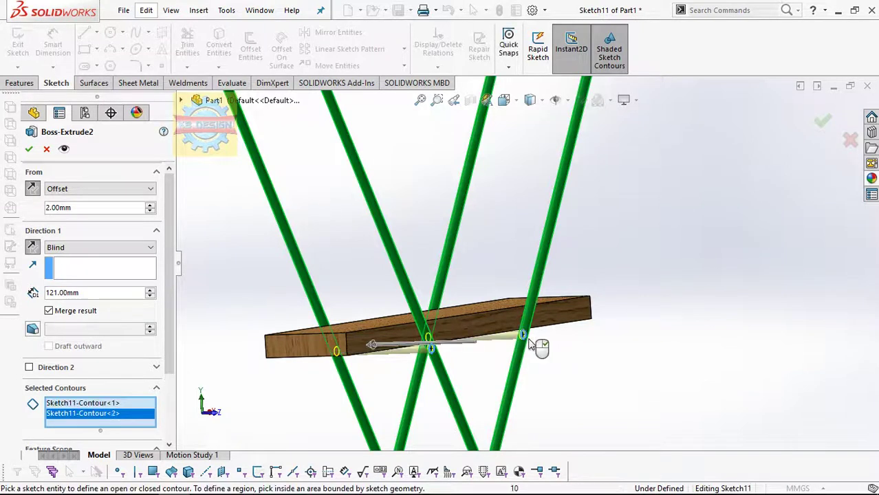
pyautogui.scroll(3, 529, 289)
pyautogui.scroll(-3, 481, 206)
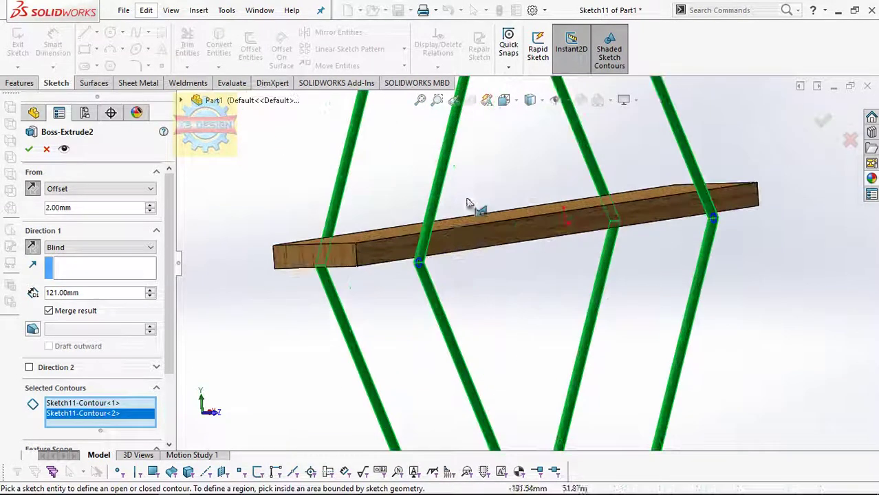
pyautogui.click(420, 262)
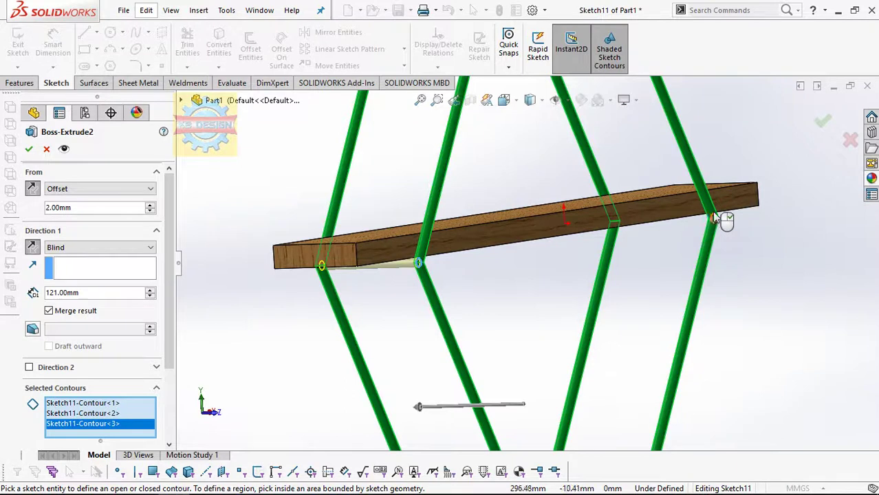
# Step: Add the fourth, fifth and right-strut-top circles, accept the extrusion, and view isometric
pyautogui.click(716, 218)
pyautogui.scroll(3, 722, 219)
pyautogui.scroll(-4, 585, 182)
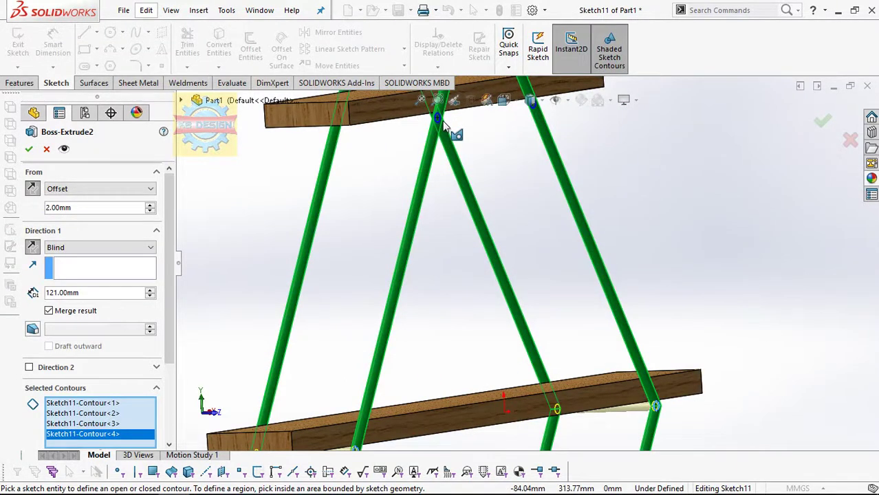
pyautogui.scroll(-2, 439, 123)
pyautogui.click(464, 158)
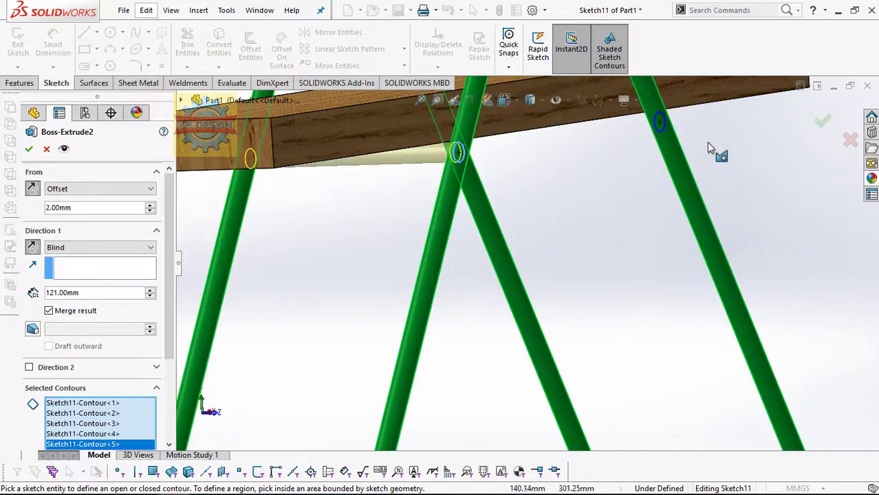
pyautogui.click(653, 130)
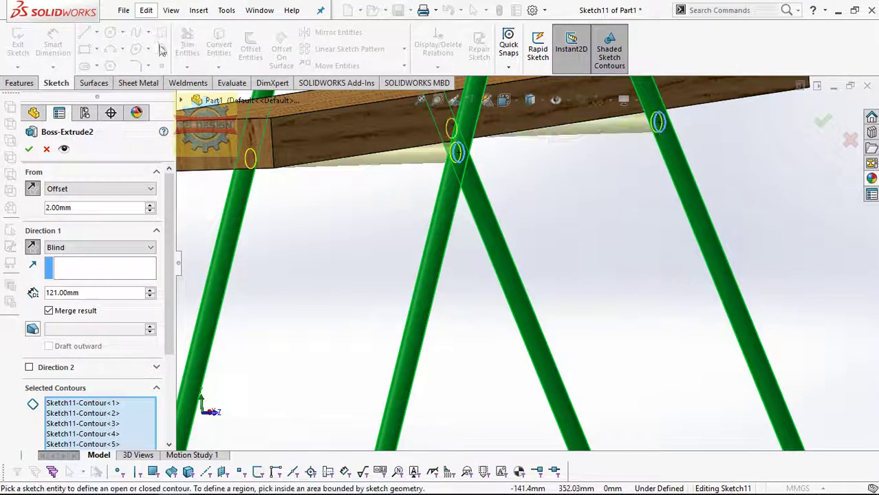
pyautogui.click(29, 148)
pyautogui.scroll(3, 534, 202)
pyautogui.scroll(2, 534, 201)
pyautogui.hotkey('ctrl', '7')
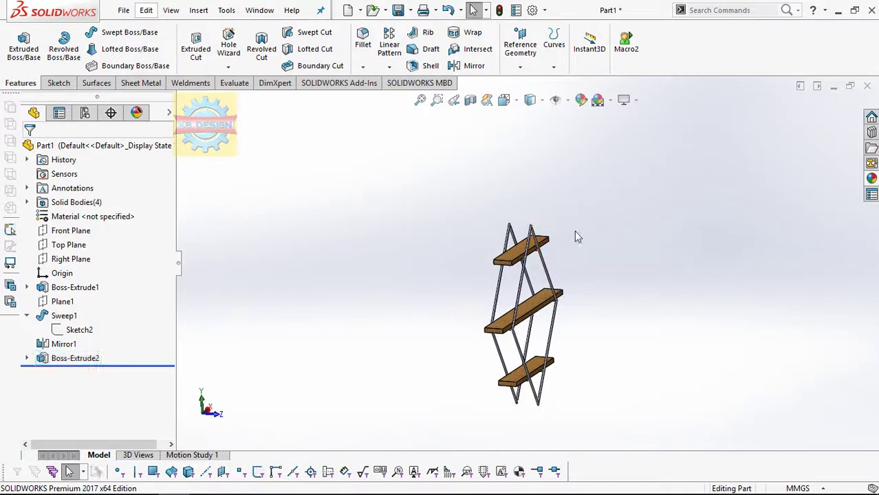
# Step: Give the Sweep1 frame tube the Metal > Steel 'brushed steel' appearance
pyautogui.click(527, 275)
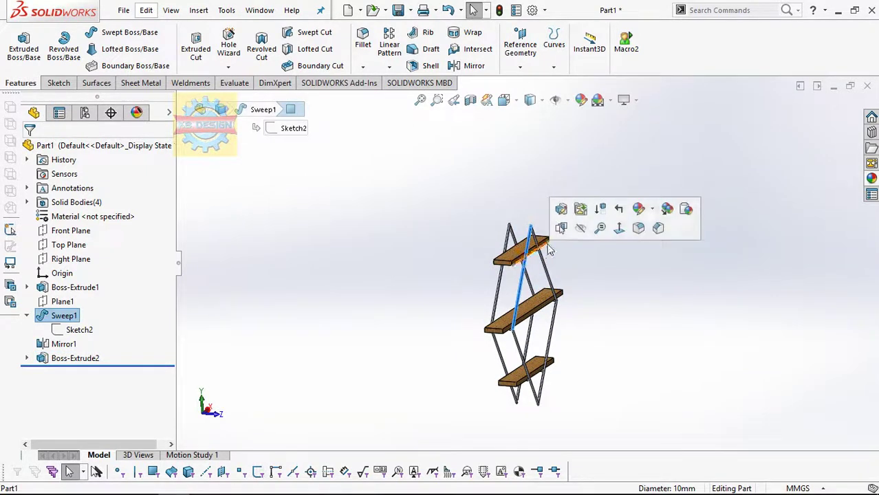
pyautogui.click(639, 208)
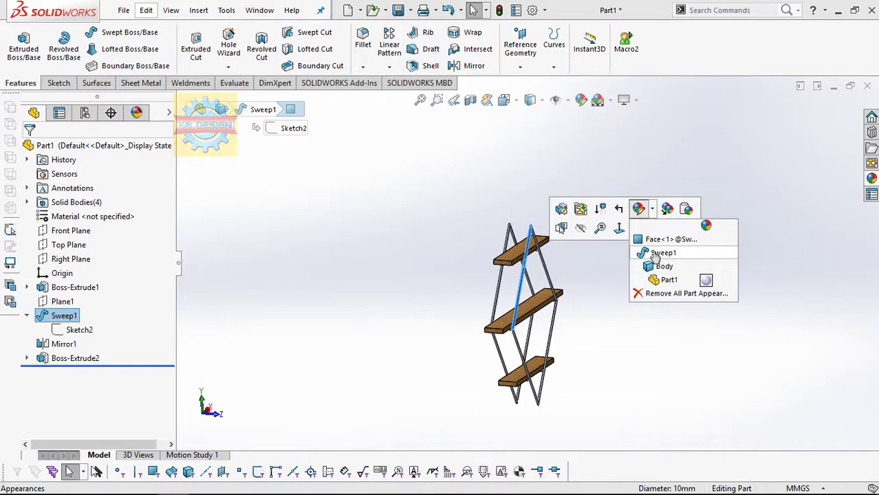
pyautogui.click(655, 253)
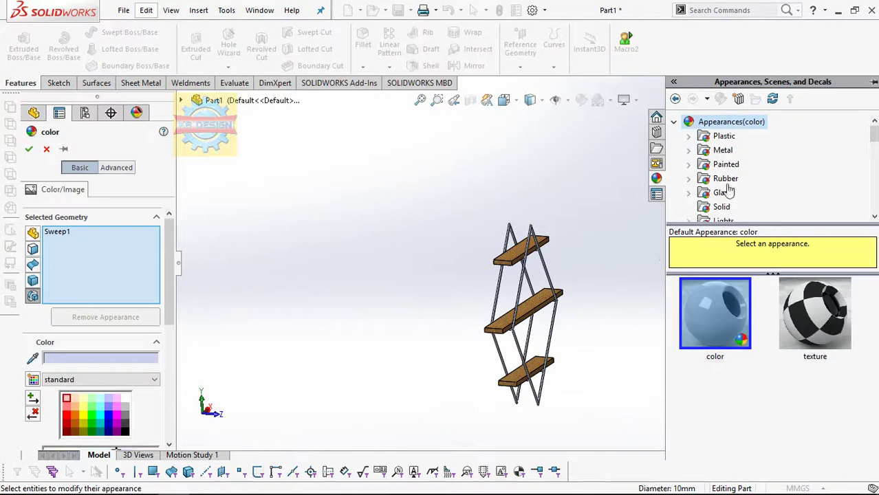
pyautogui.click(719, 150)
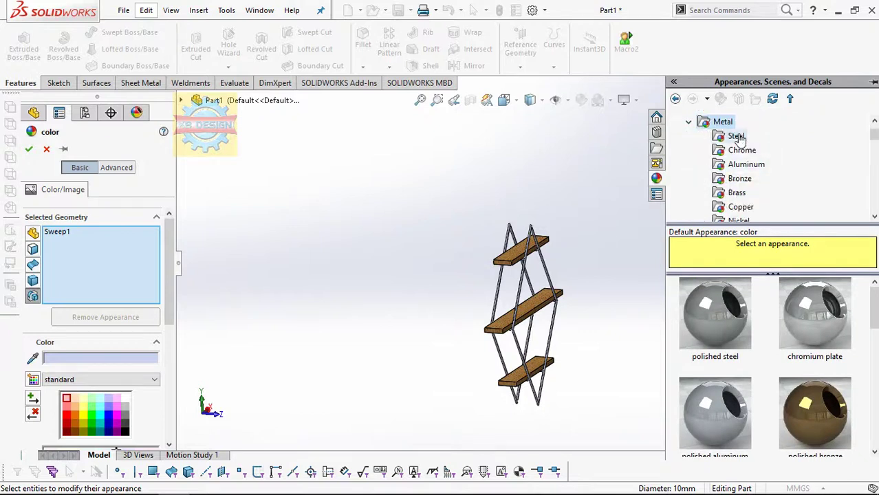
pyautogui.click(736, 137)
pyautogui.scroll(-3, 783, 333)
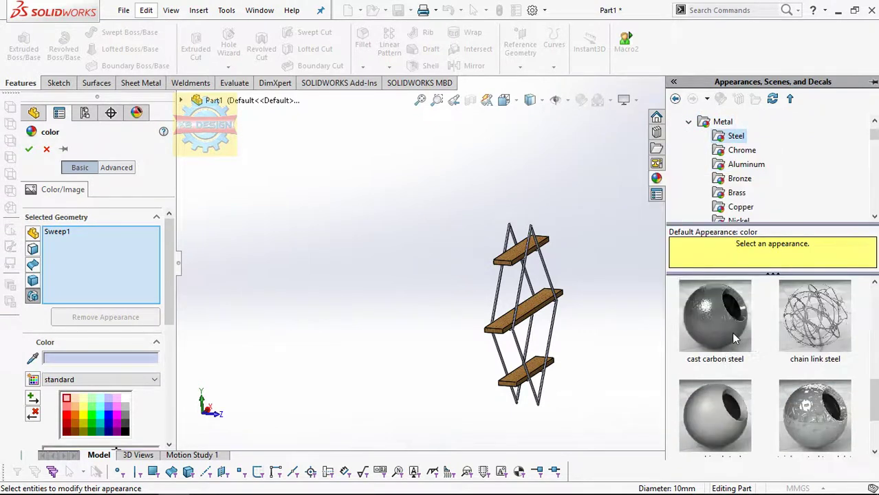
pyautogui.scroll(3, 756, 333)
pyautogui.click(834, 304)
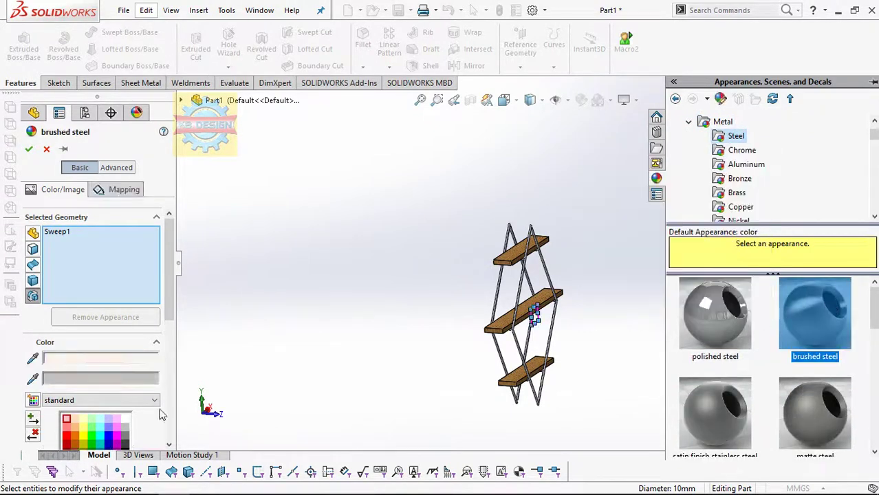
# Step: Extend brushed steel to Mirror1 and Boss-Extrude2 rods, confirm, and orbit to the front
pyautogui.scroll(-3, 582, 258)
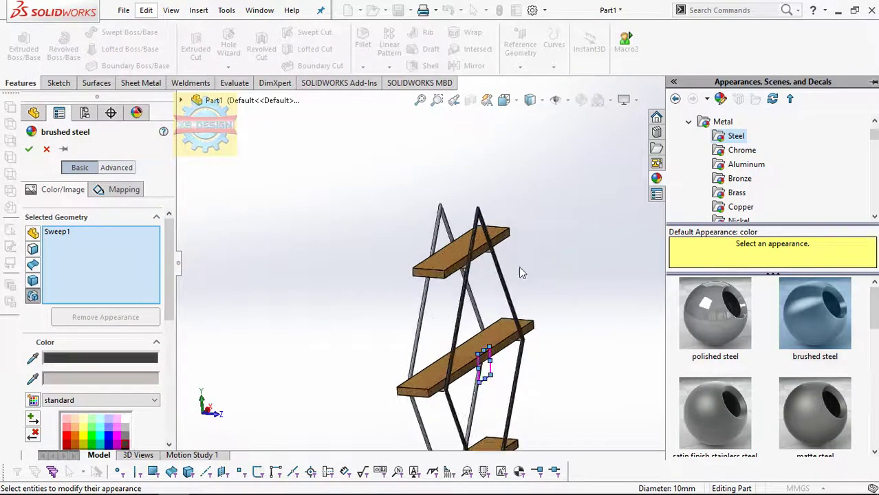
pyautogui.click(426, 301)
pyautogui.click(467, 271)
pyautogui.scroll(3, 483, 283)
pyautogui.click(28, 148)
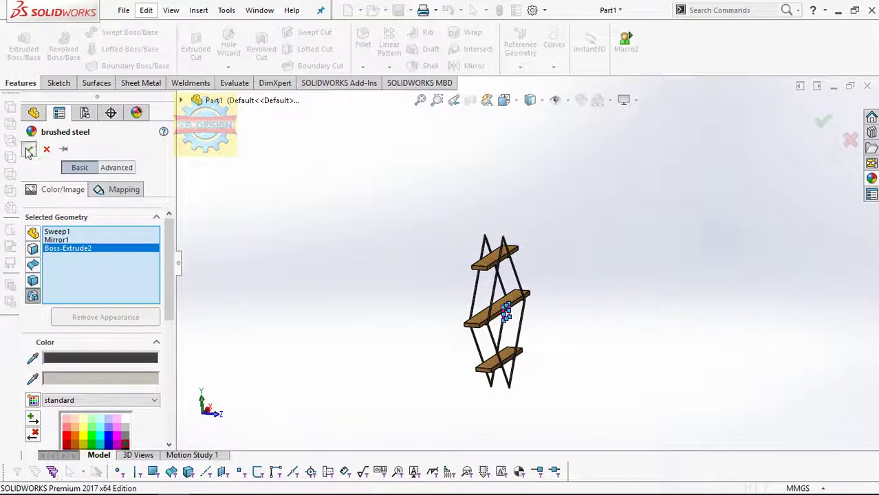
pyautogui.scroll(3, 593, 318)
pyautogui.scroll(3, 463, 334)
pyautogui.moveTo(388, 354); pyautogui.dragTo(536, 190, button='middle')
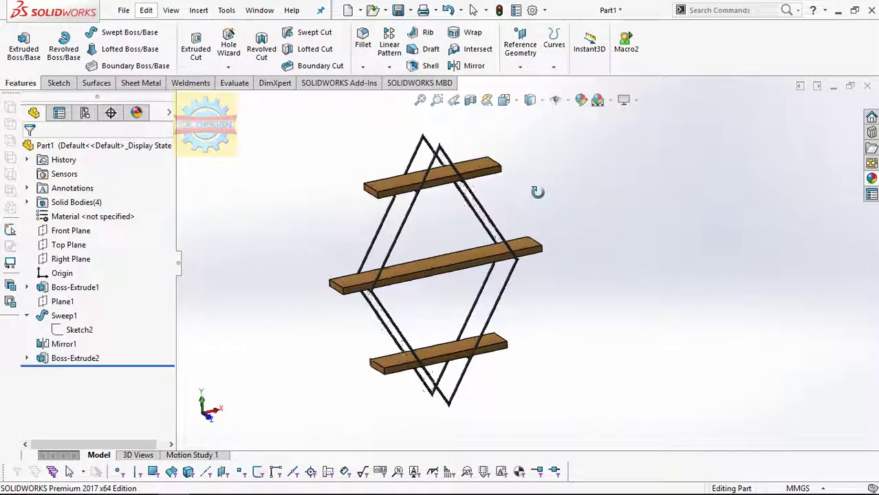